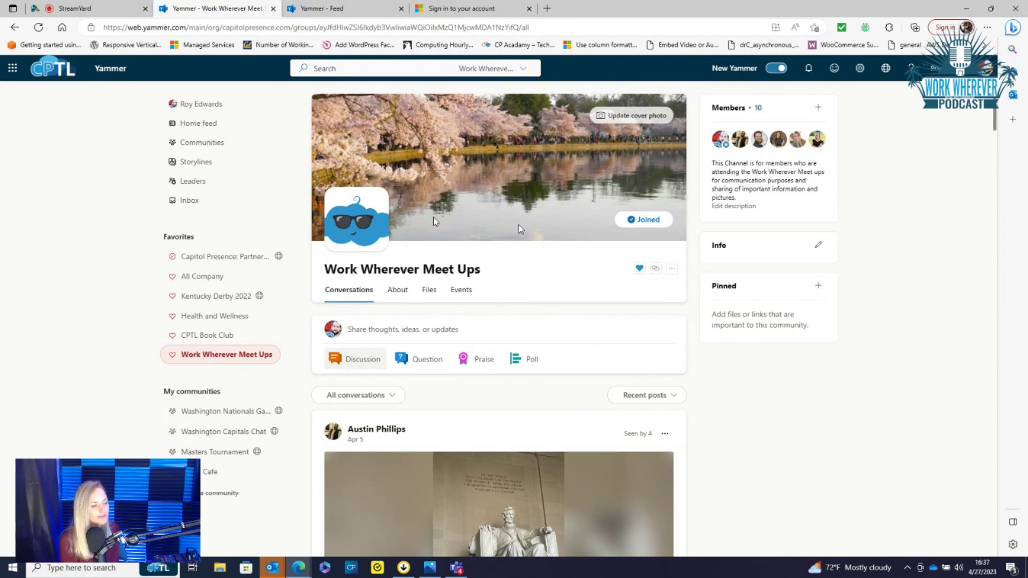
scroll(519, 229, down, 1)
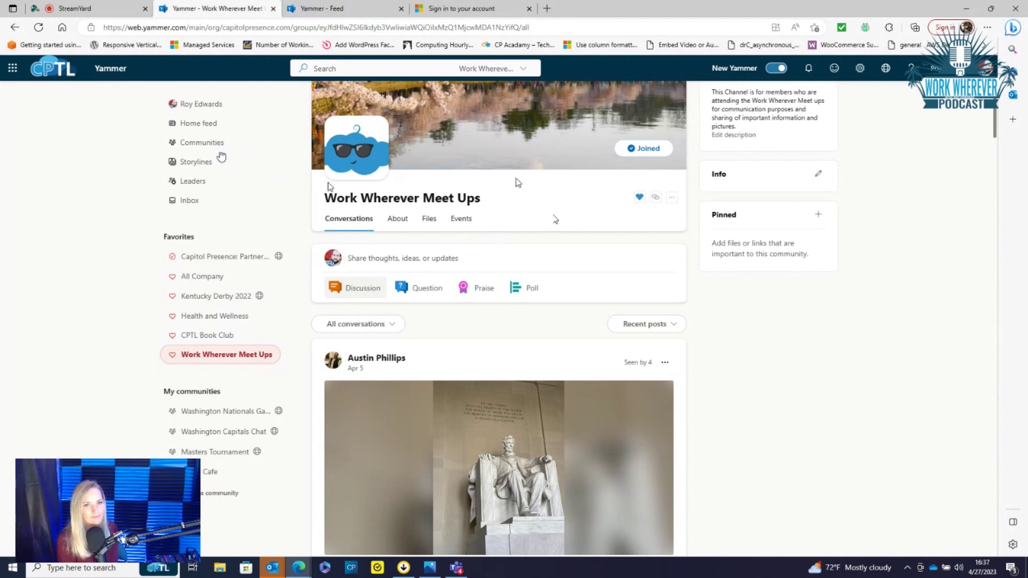
scroll(413, 253, down, 1)
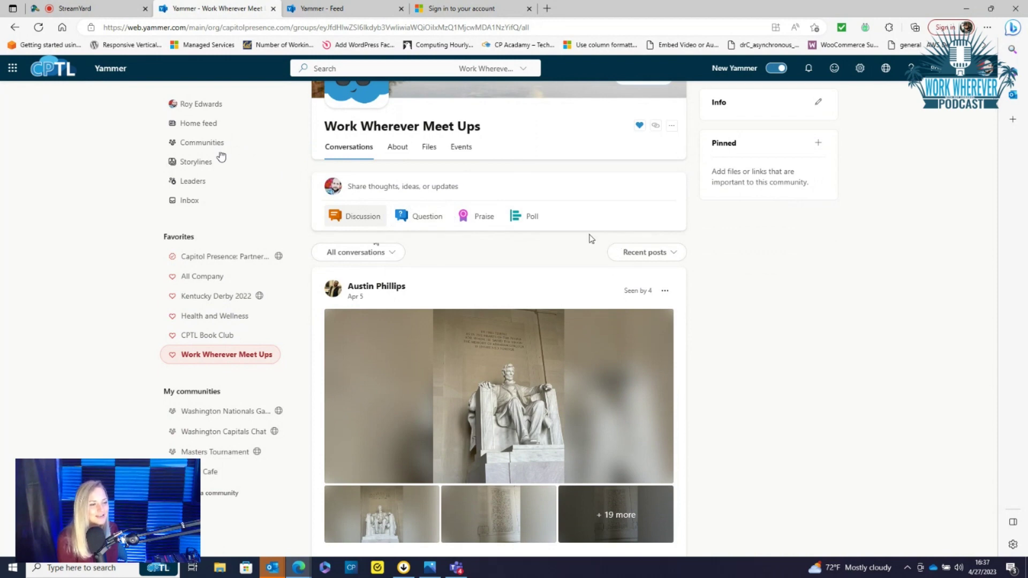
scroll(588, 234, up, 1)
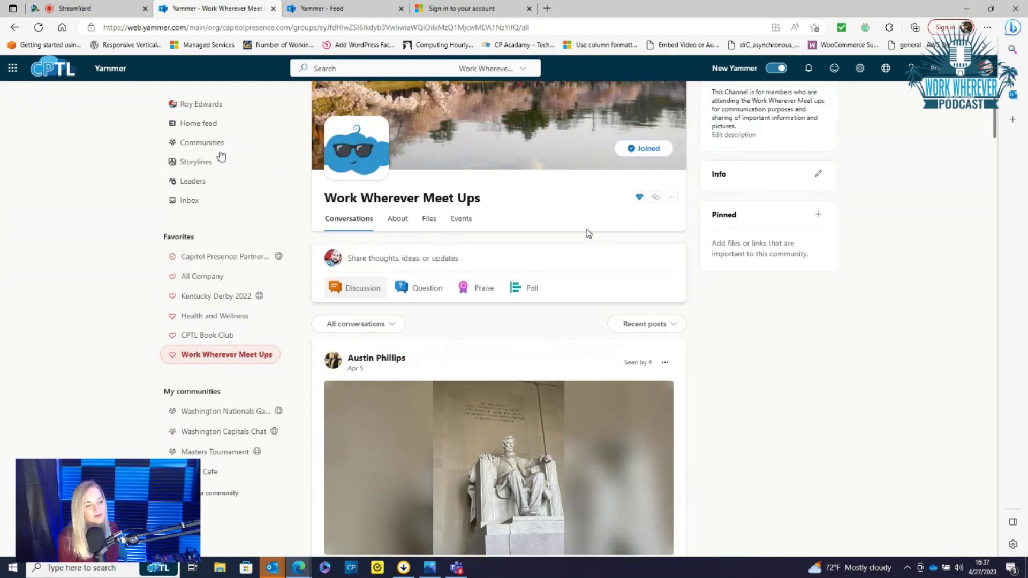
scroll(564, 231, down, 1)
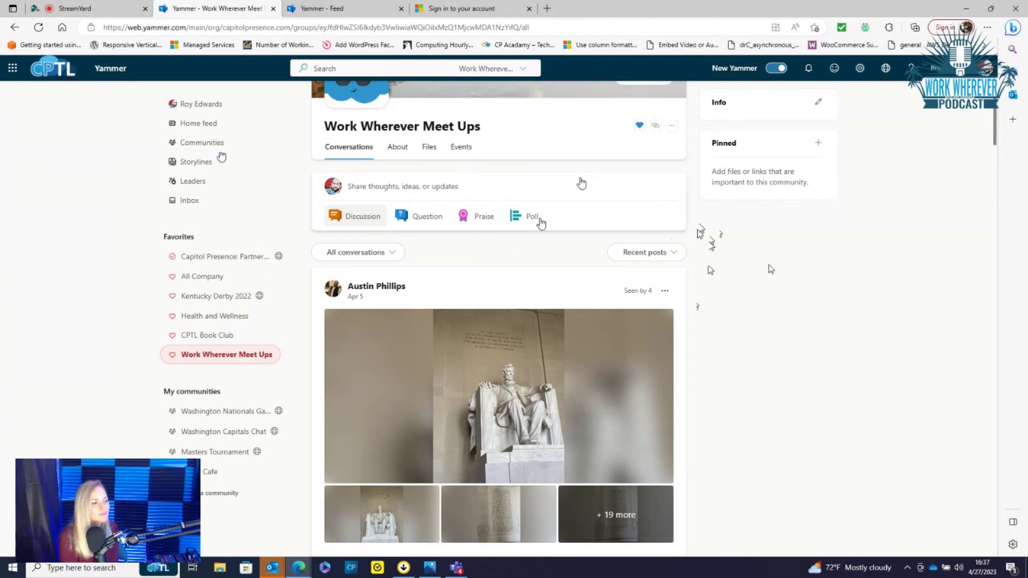
scroll(741, 292, up, 3)
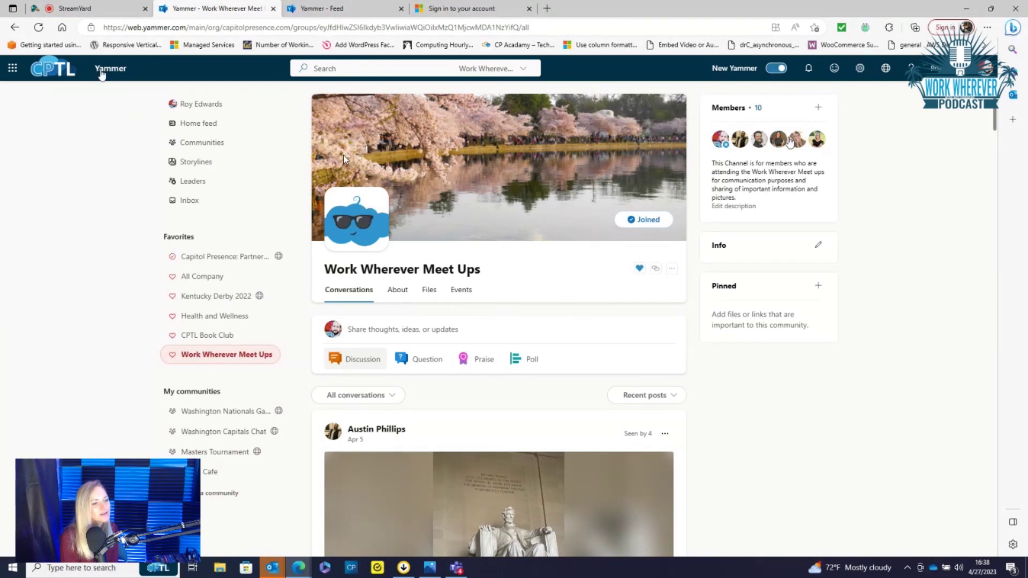
scroll(569, 225, down, 3)
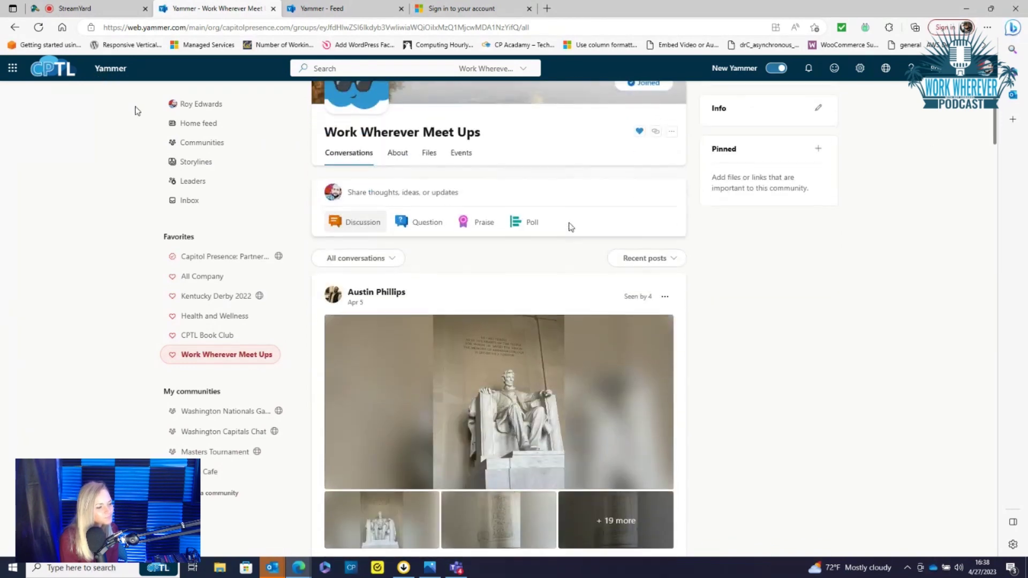
scroll(415, 284, down, 6)
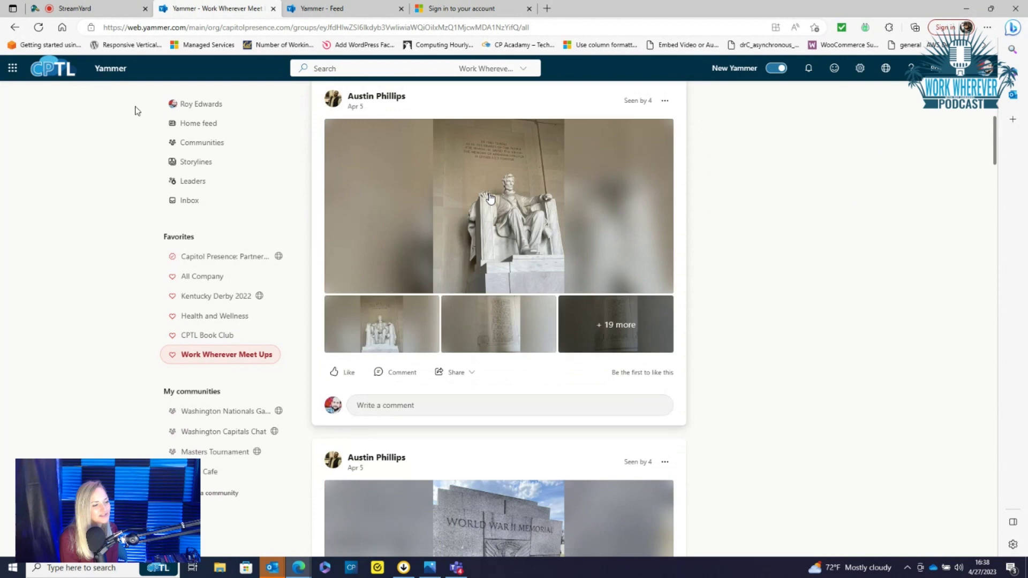
scroll(488, 192, down, 6)
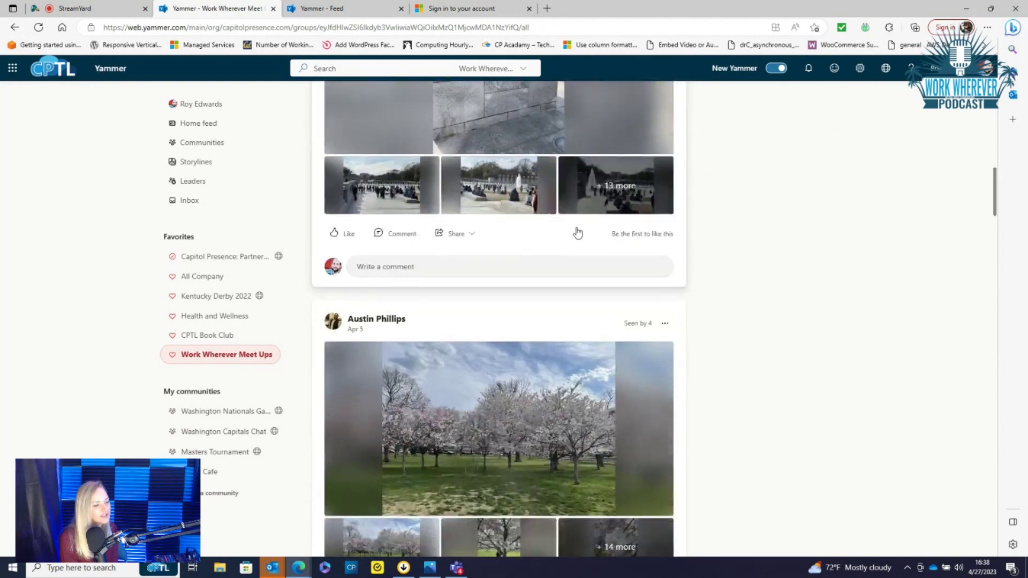
scroll(589, 259, down, 1)
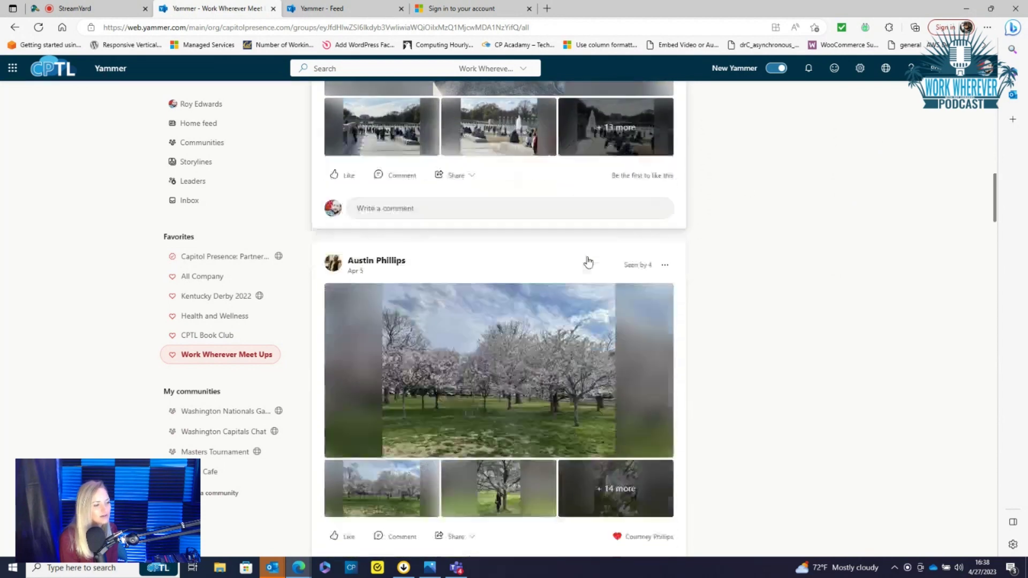
scroll(596, 235, down, 1)
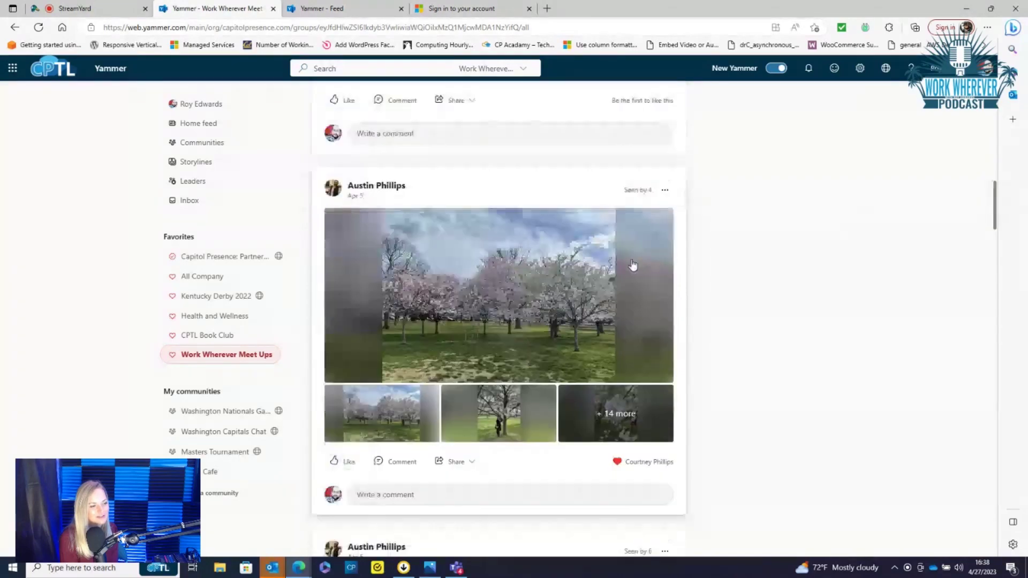
scroll(541, 287, down, 5)
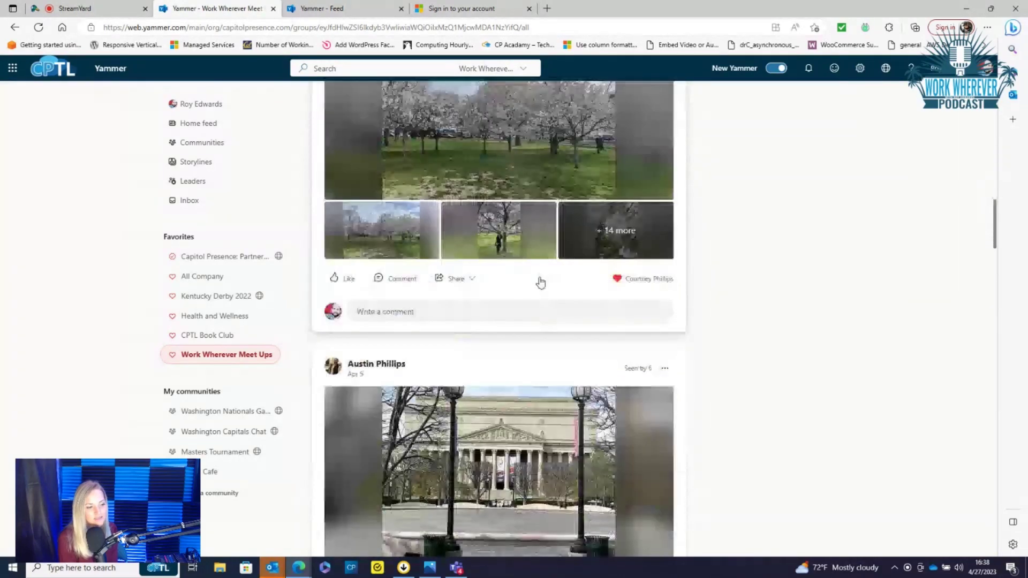
scroll(475, 235, down, 5)
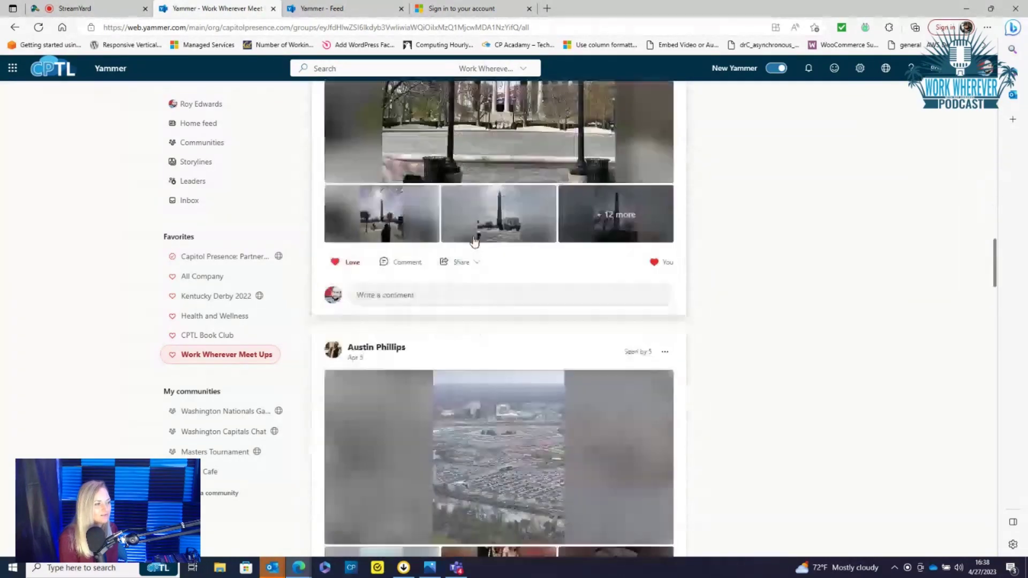
scroll(475, 219, down, 15)
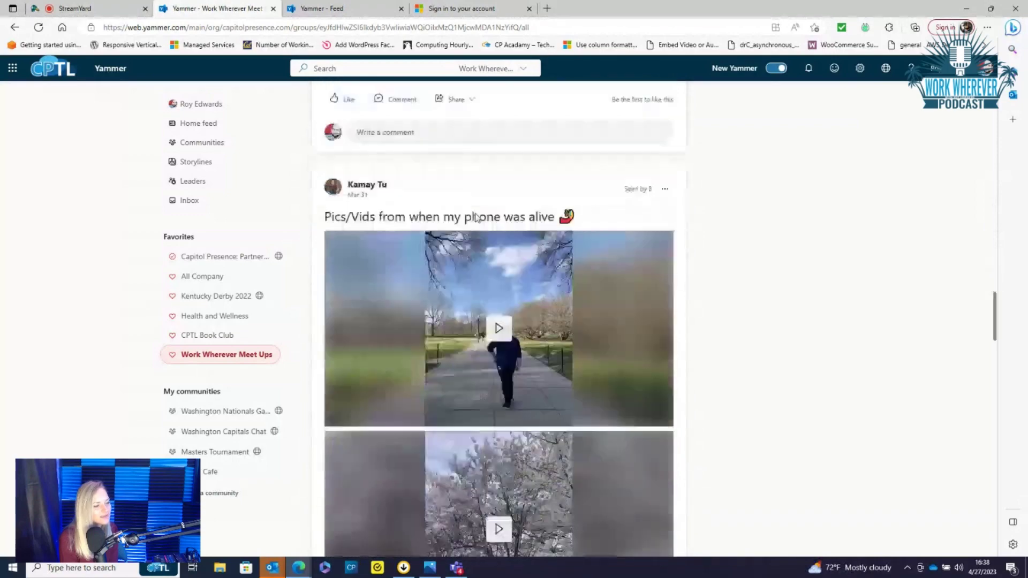
scroll(420, 223, down, 15)
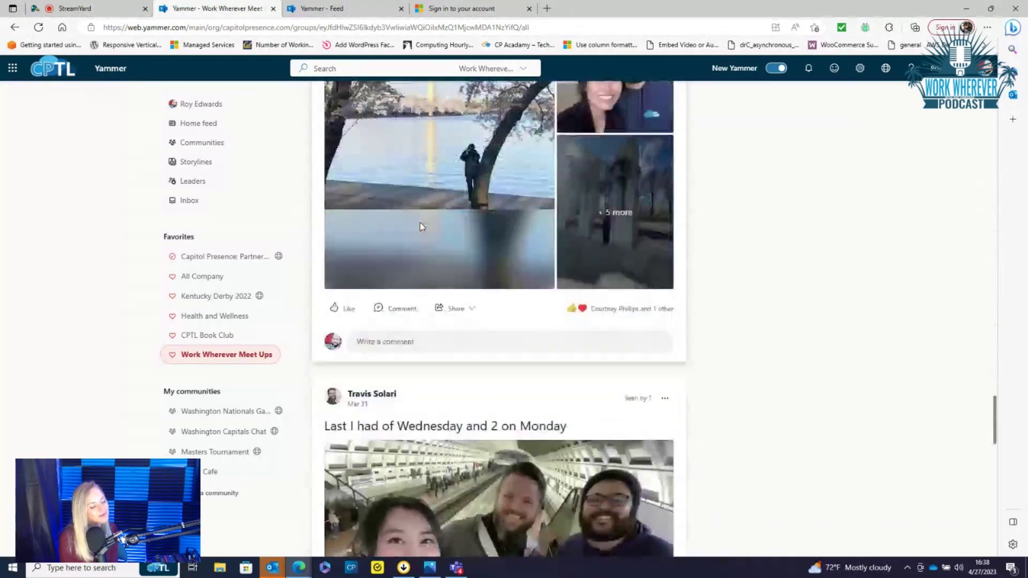
scroll(428, 234, up, 4)
scroll(586, 251, up, 8)
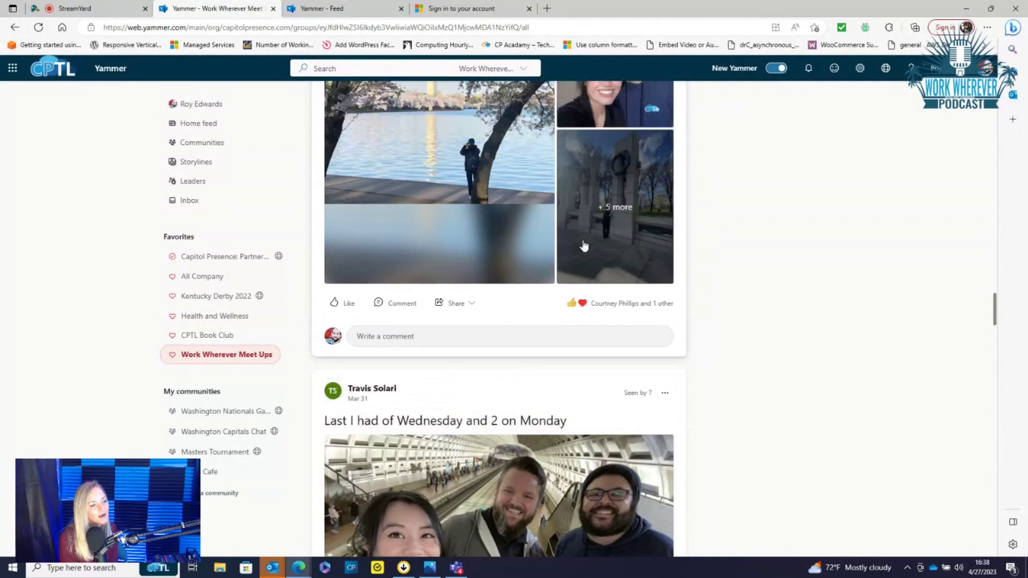
scroll(594, 300, down, 3)
scroll(606, 305, down, 8)
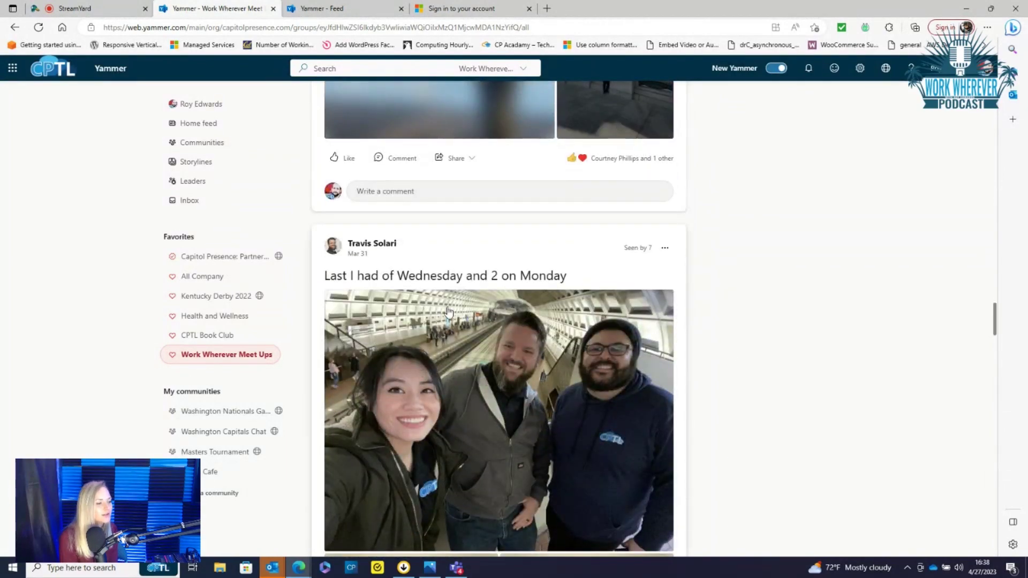
scroll(535, 332, down, 7)
scroll(601, 357, down, 4)
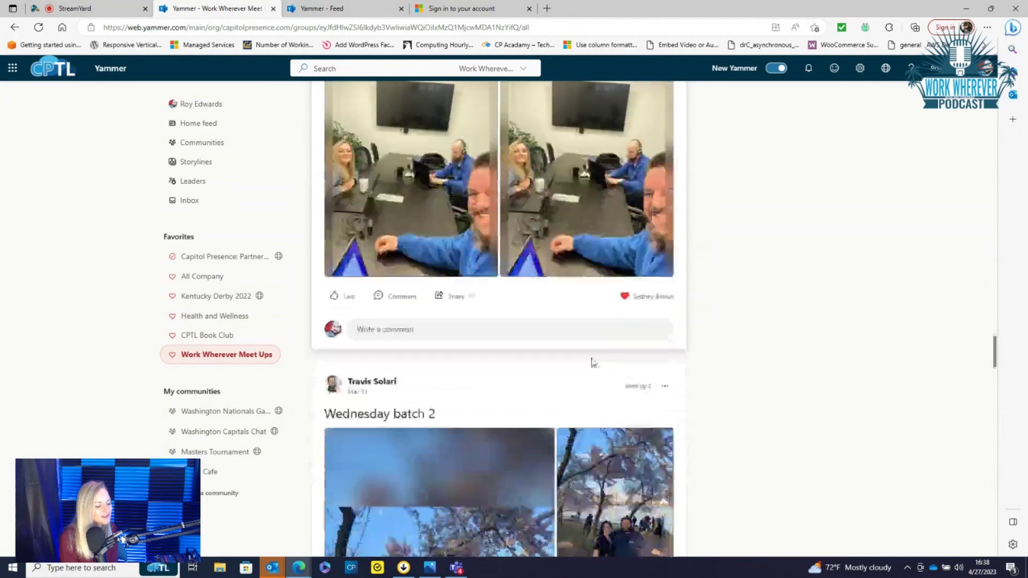
scroll(594, 353, down, 4)
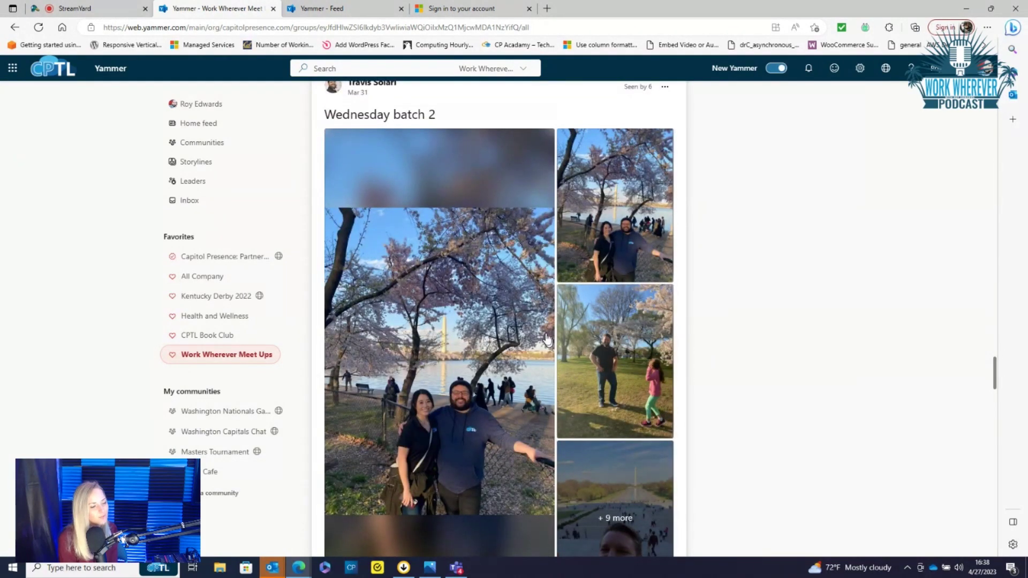
scroll(547, 338, down, 10)
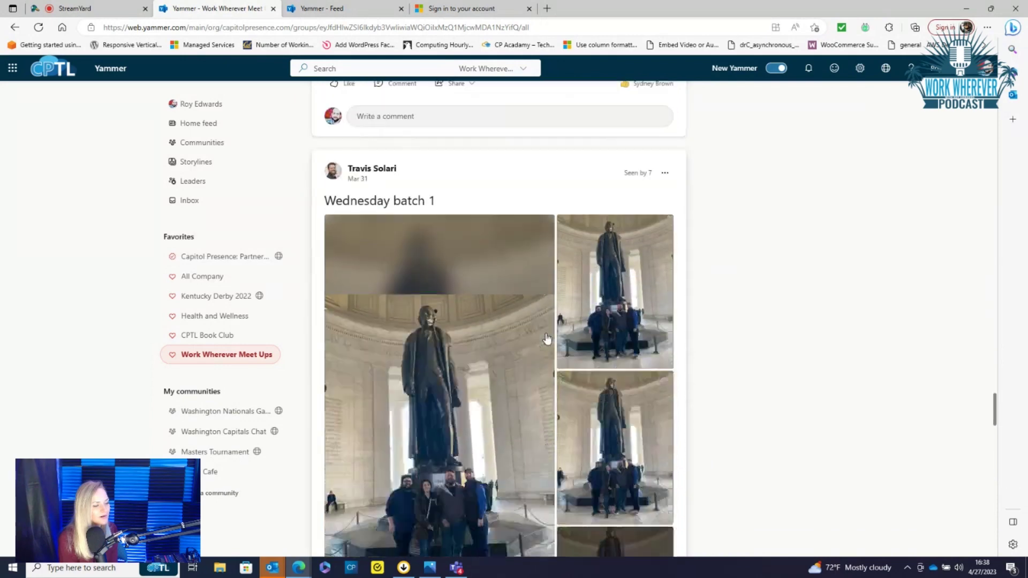
scroll(545, 339, down, 15)
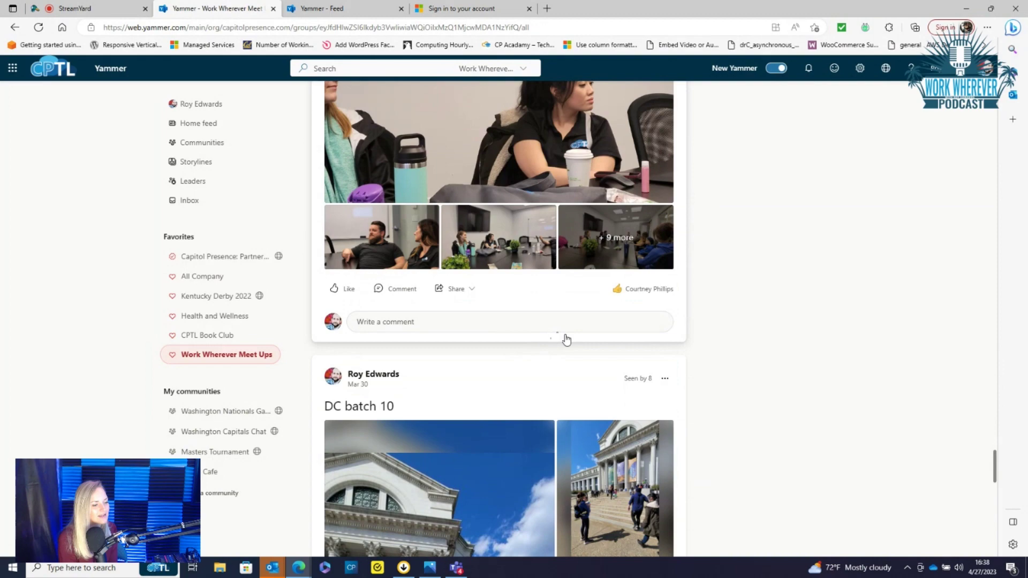
scroll(566, 340, down, 5)
scroll(562, 364, down, 3)
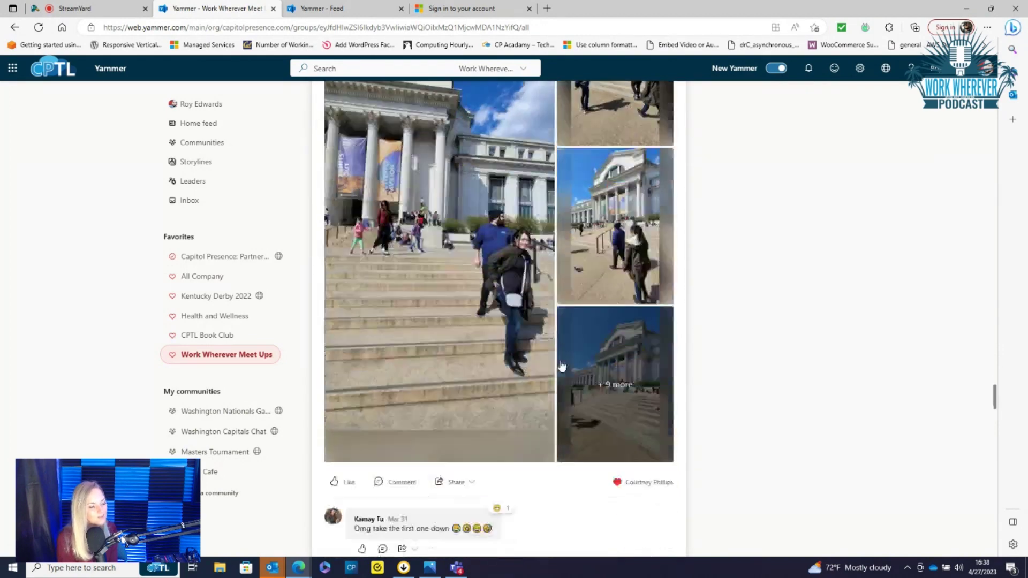
scroll(562, 366, down, 8)
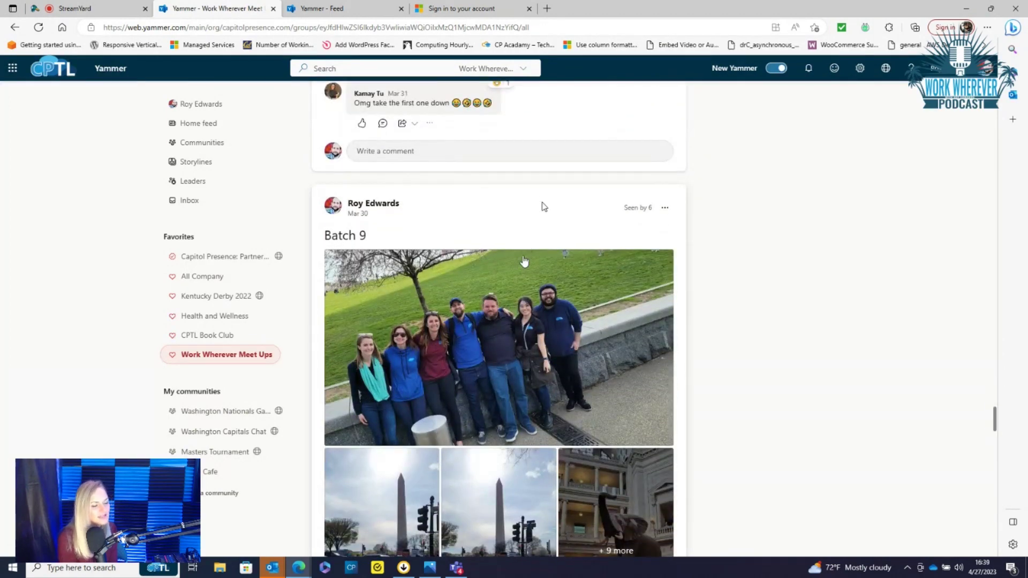
scroll(524, 261, down, 17)
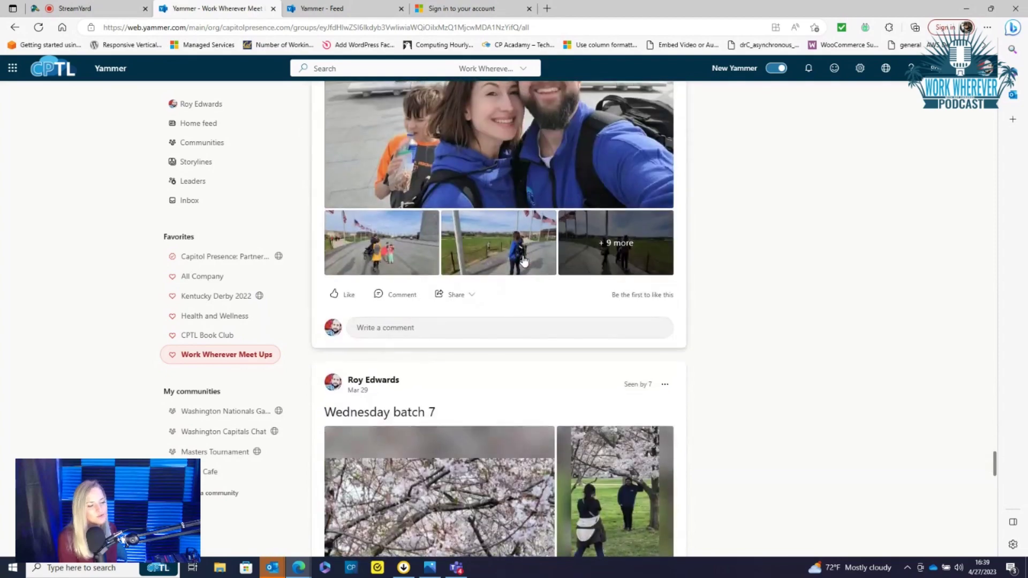
scroll(524, 261, down, 7)
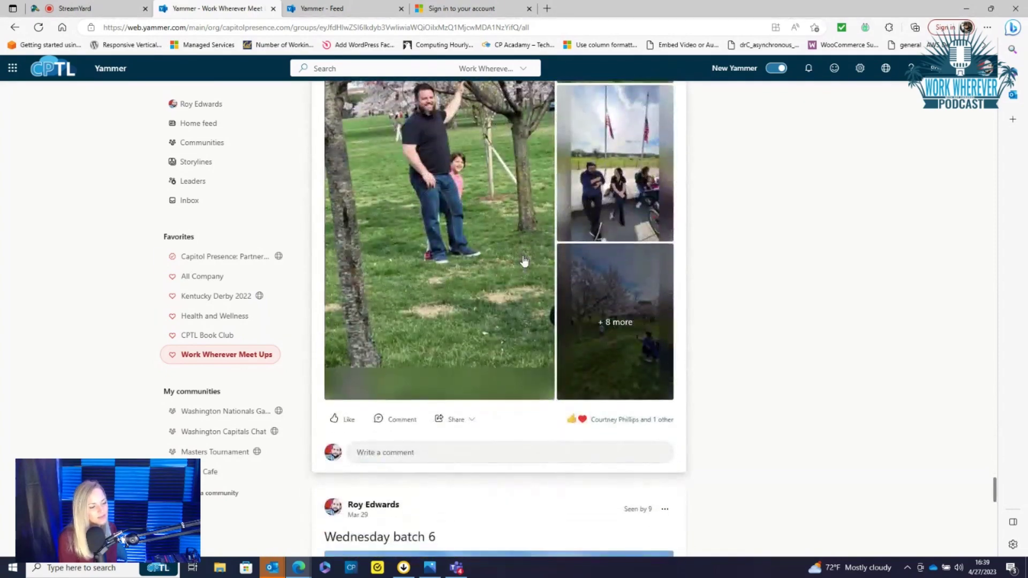
scroll(524, 261, down, 15)
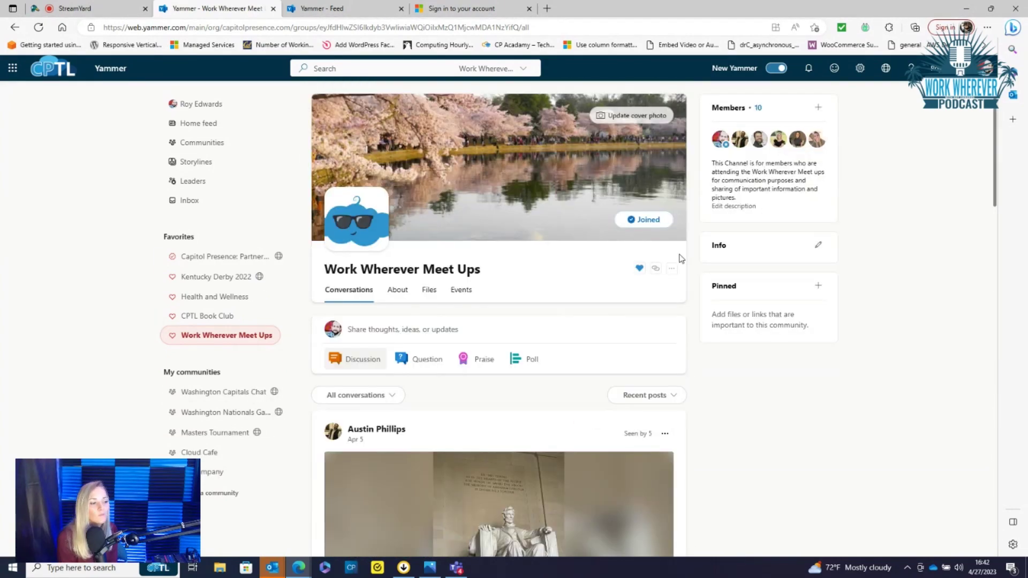
Draft the post 'hey everyone, doing a video about Yammer' in the community composer, correcting typos
scroll(512, 245, down, 3)
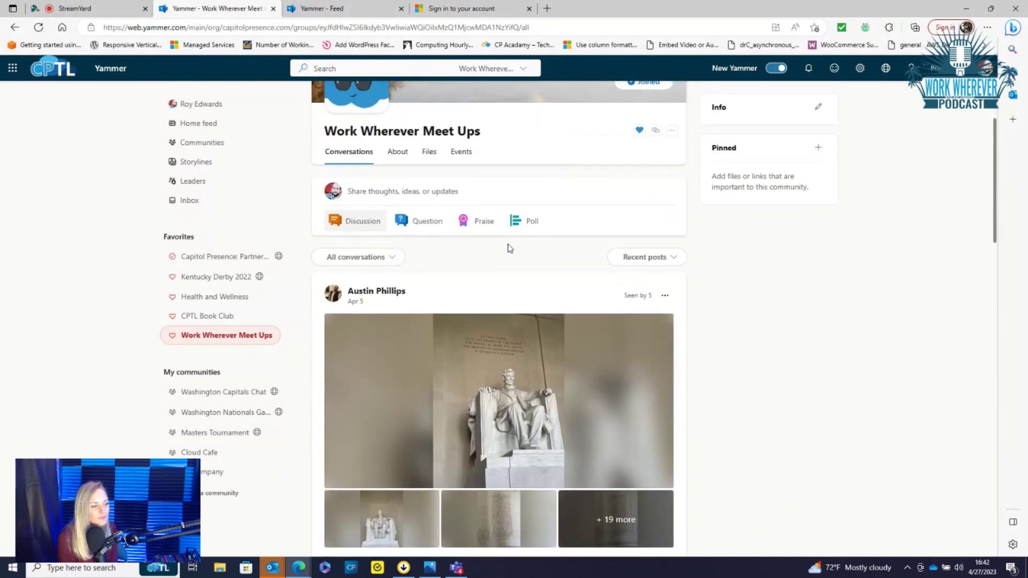
click(409, 189)
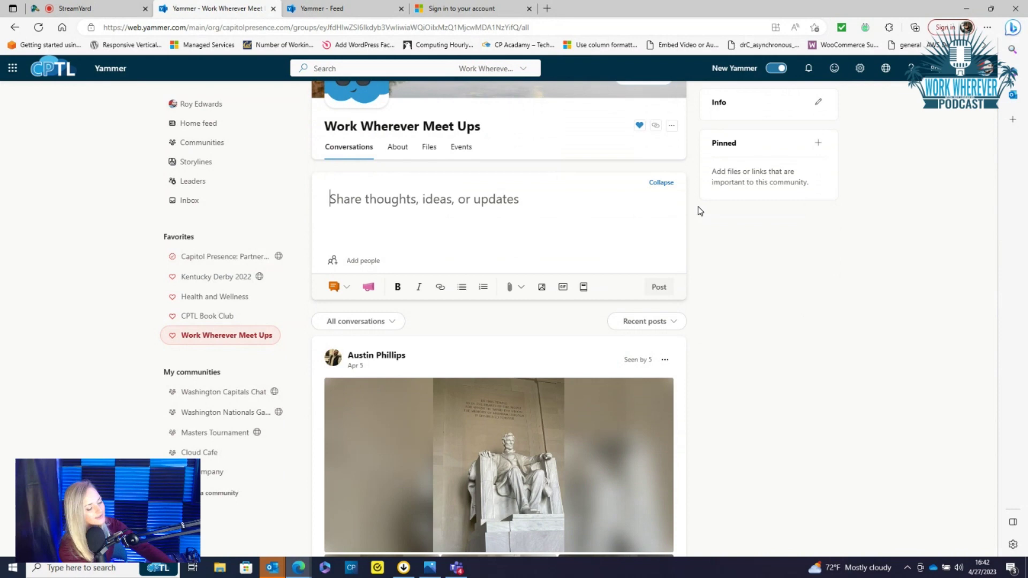
text(hey eve)
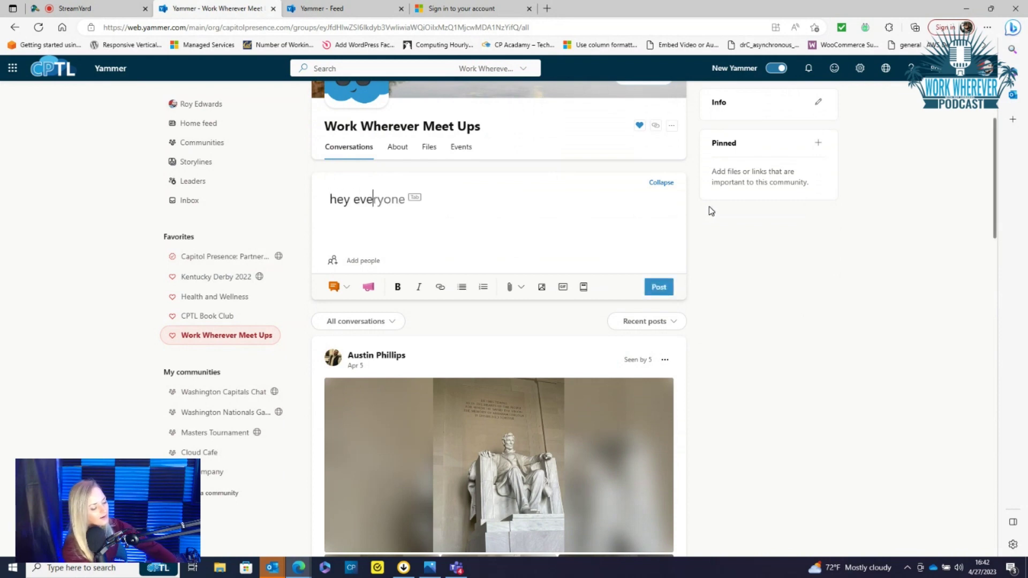
text(ryone, )
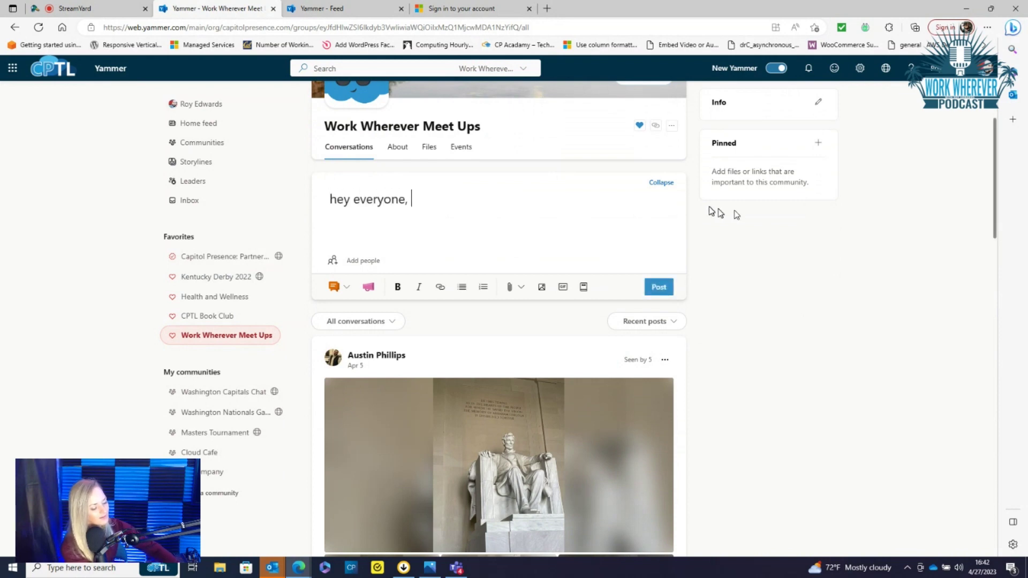
text(doing s)
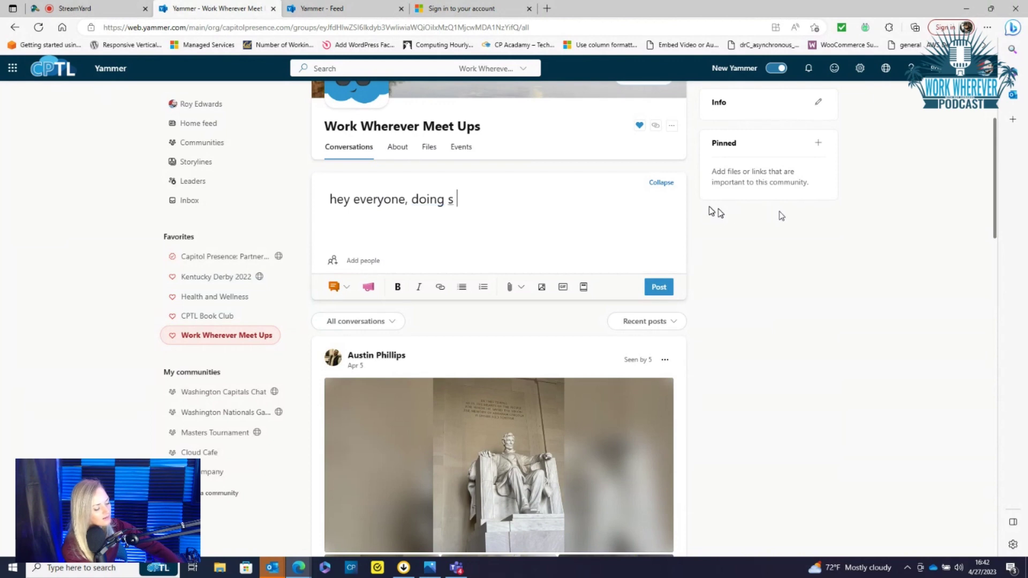
text( video on)
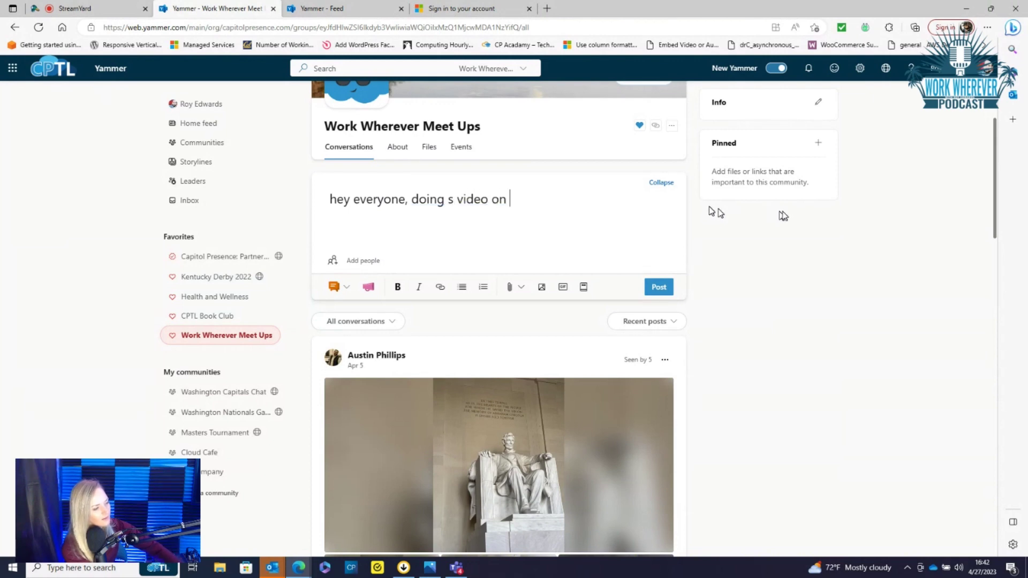
key(BackSpace)
key(BackSpace)
key(BackSpace)
text(a)
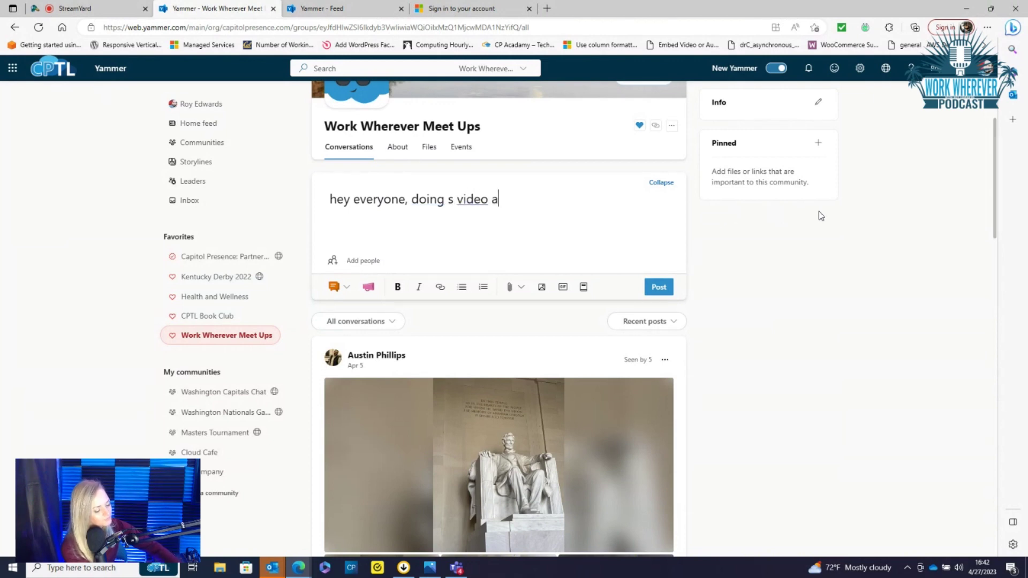
text(bout Yaamm)
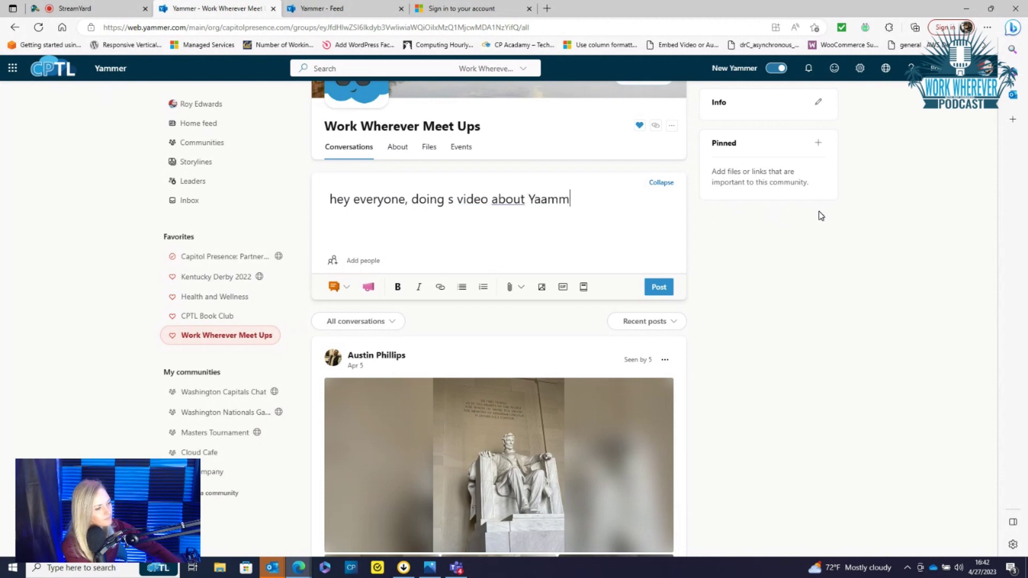
text(er)
key(BackSpace)
key(BackSpace)
key(BackSpace)
key(BackSpace)
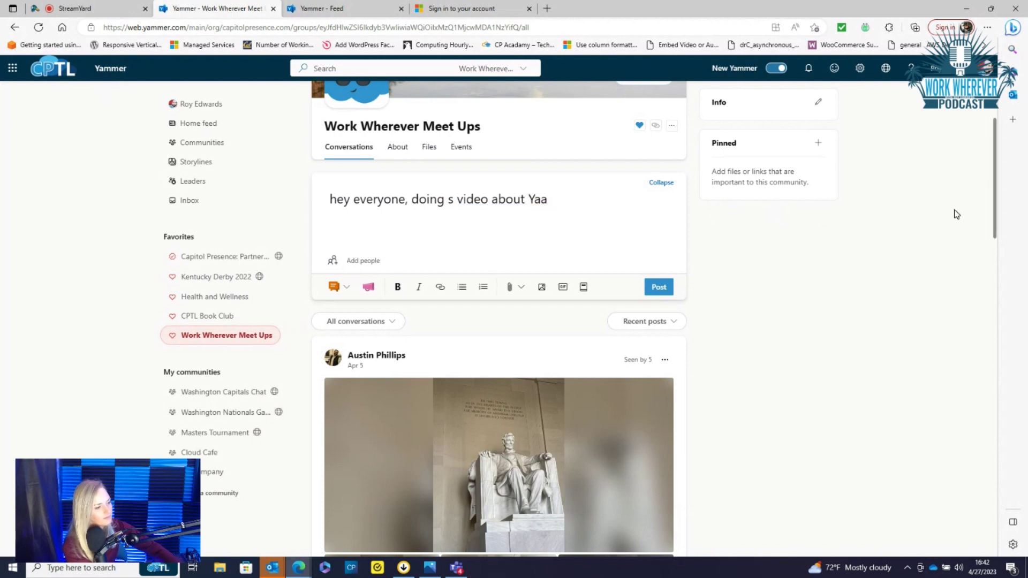
text(mmer)
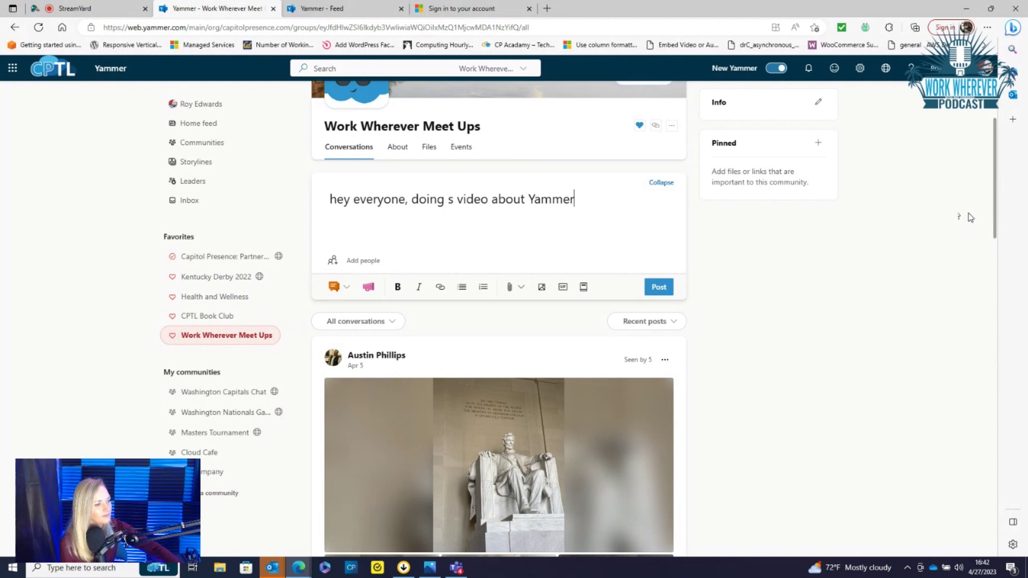
double_click(436, 200)
text(a)
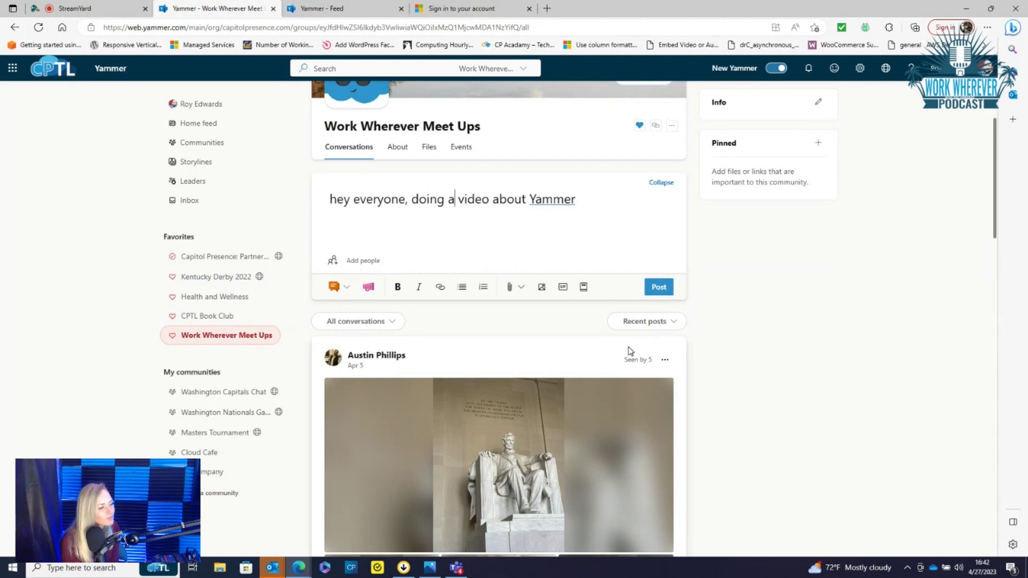
Publish the drafted post, then review the About tab's Community insights and Members, and open Files
click(659, 287)
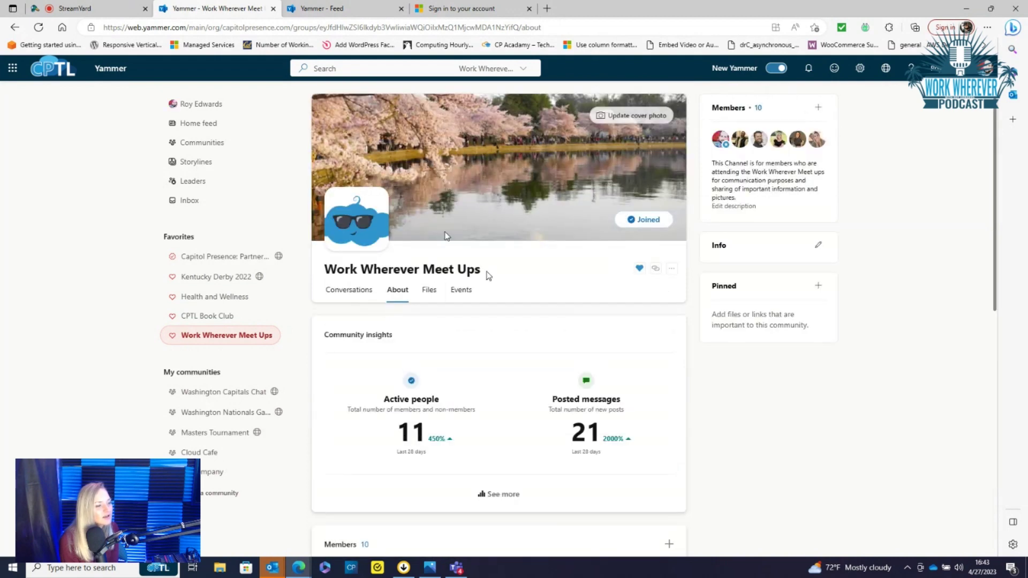
scroll(485, 276, down, 5)
scroll(549, 265, down, 5)
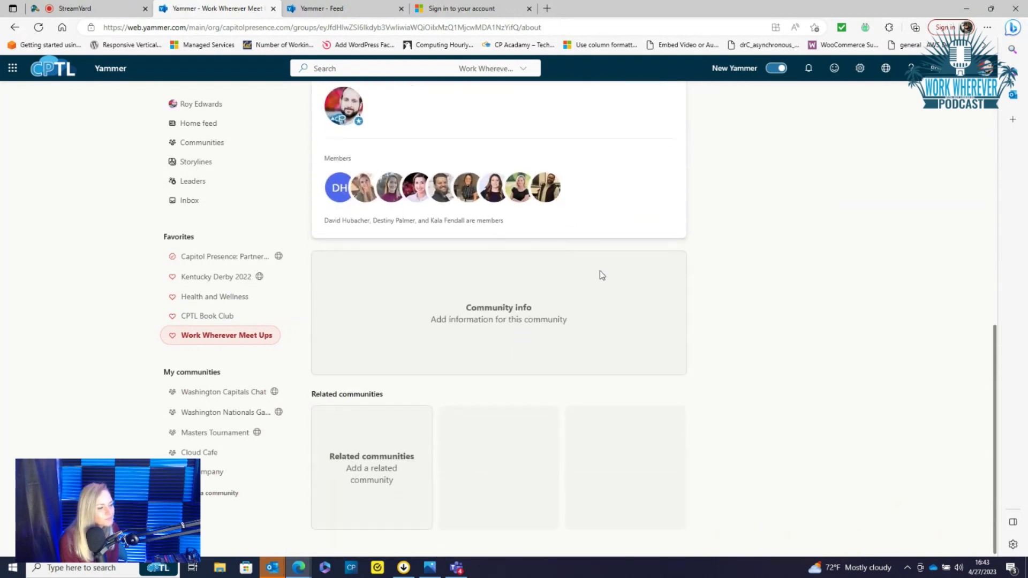
scroll(601, 275, up, 10)
click(429, 290)
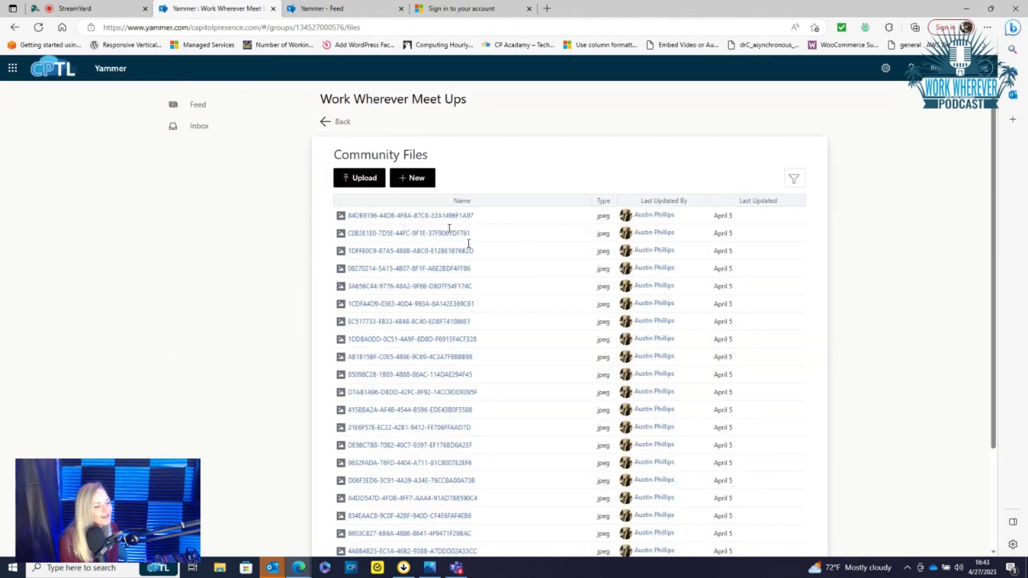
Look over the shared jpeg files, then go back and view the Events page, which has no upcoming events
scroll(592, 356, down, 3)
scroll(593, 356, up, 10)
key(alt+Left)
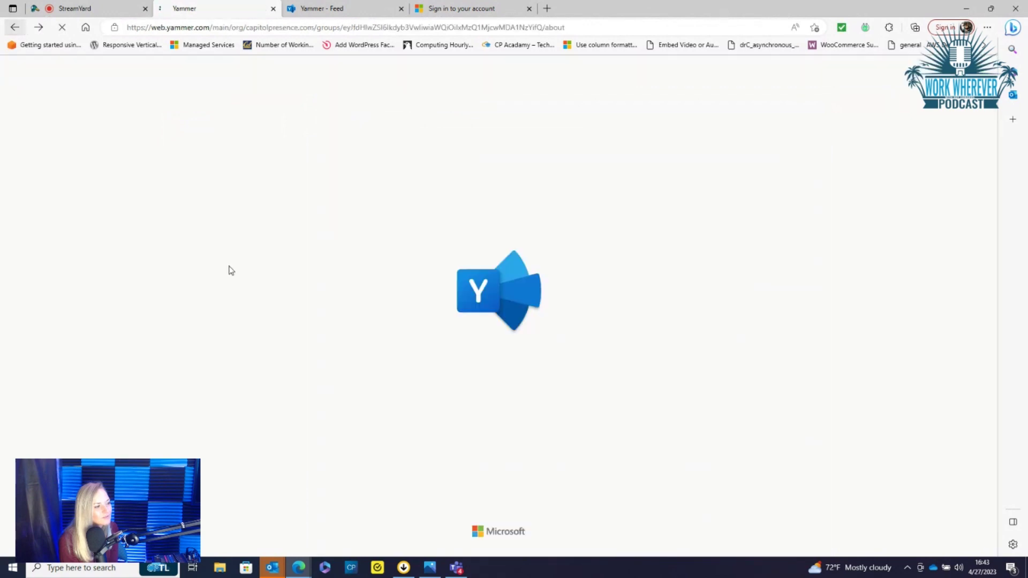
click(459, 302)
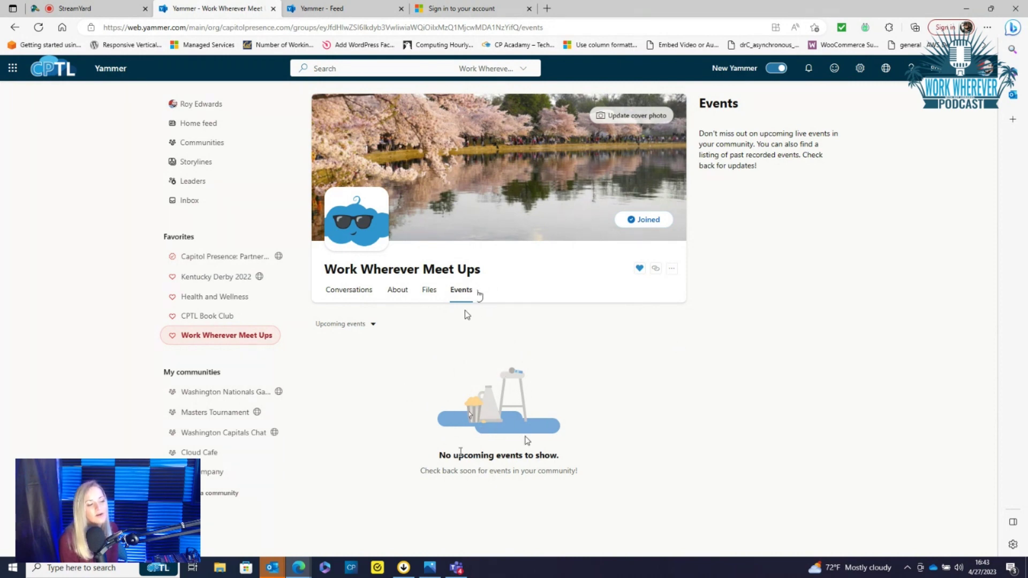
Read through the CPTL Book Club Conversations feed of reading posts and photos
click(365, 300)
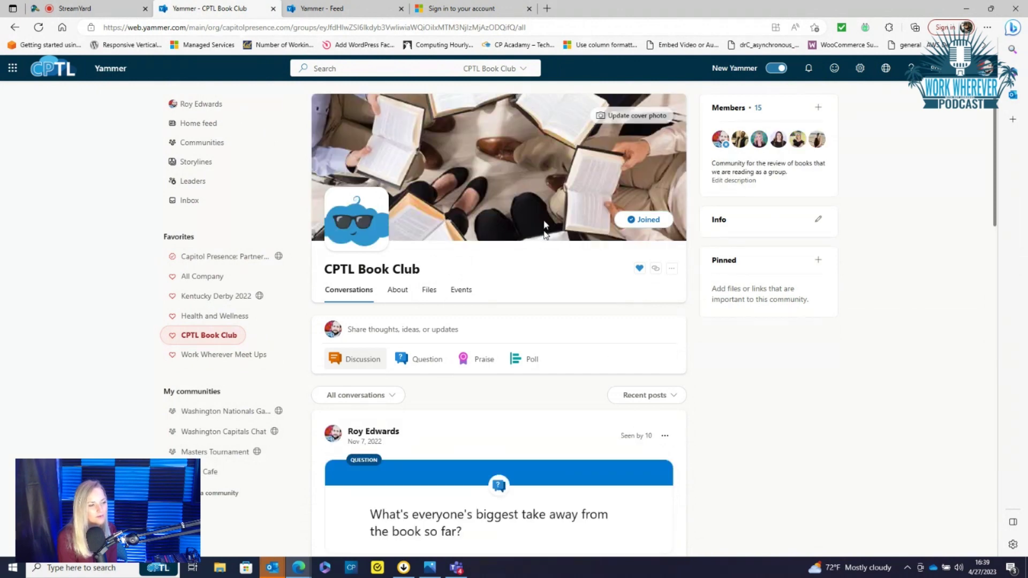
scroll(514, 274, down, 1)
scroll(514, 274, down, 7)
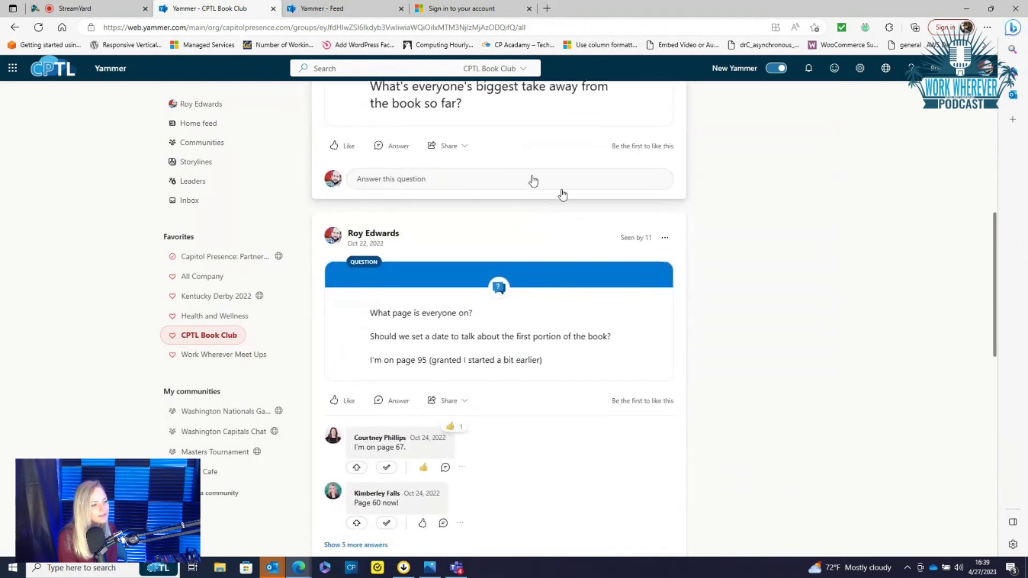
scroll(547, 237, down, 8)
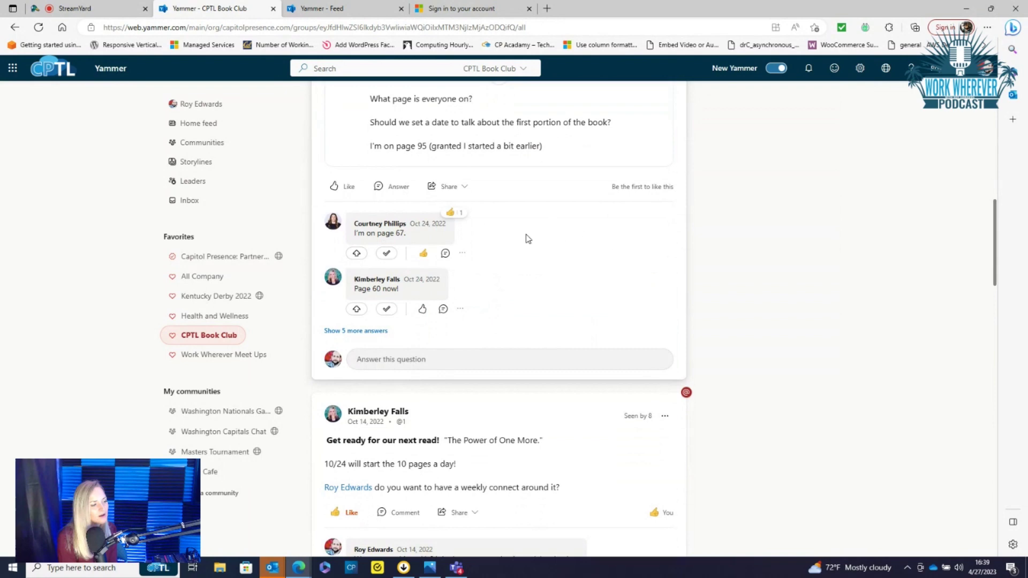
scroll(513, 251, down, 18)
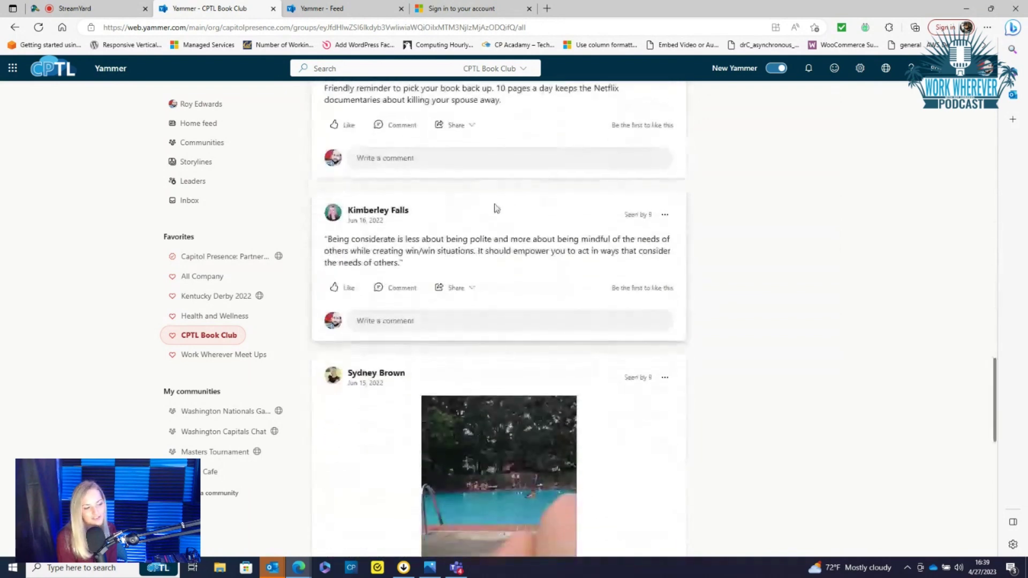
scroll(555, 236, down, 4)
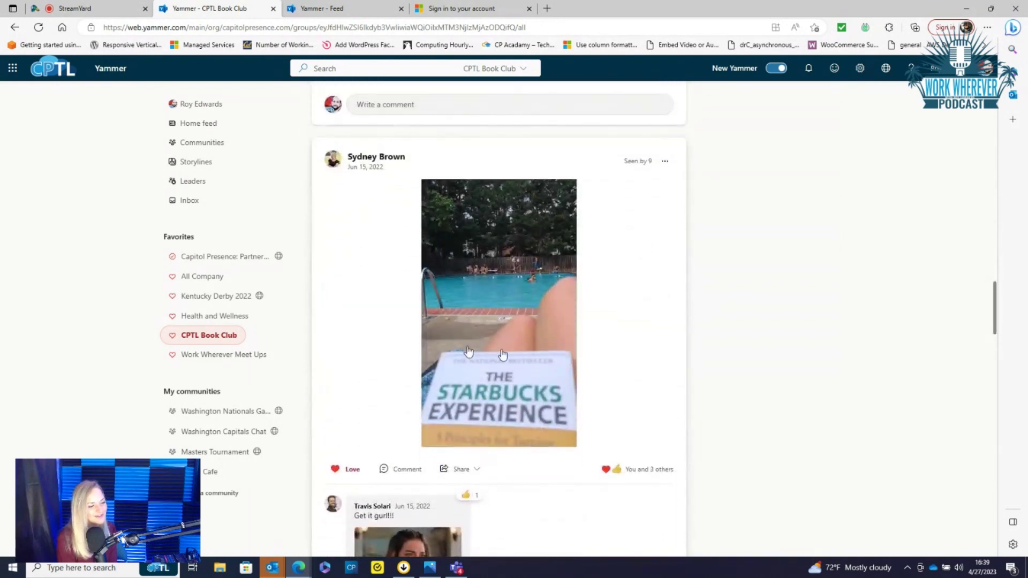
scroll(633, 333, down, 12)
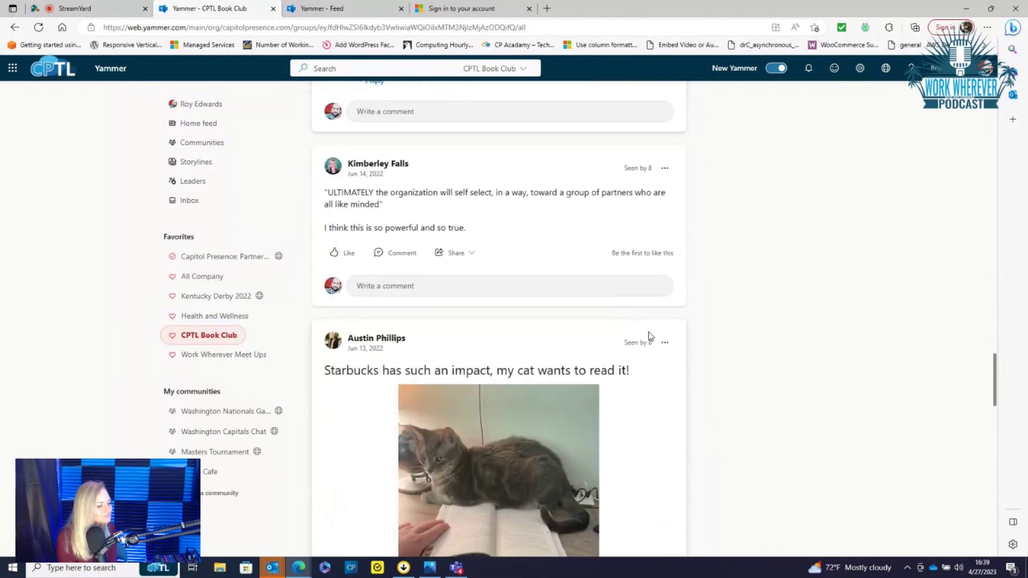
scroll(600, 325, down, 4)
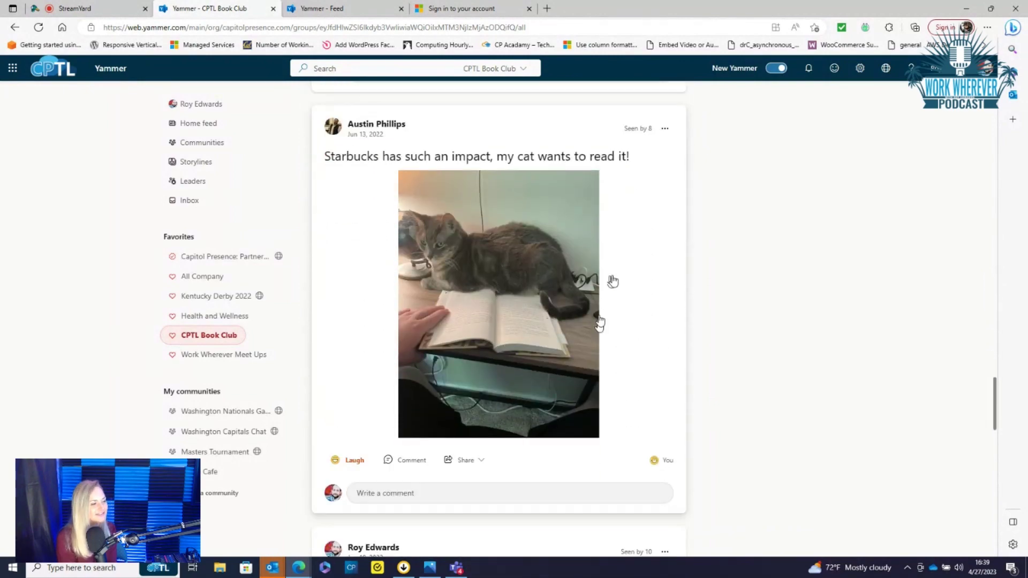
scroll(613, 300, up, 10)
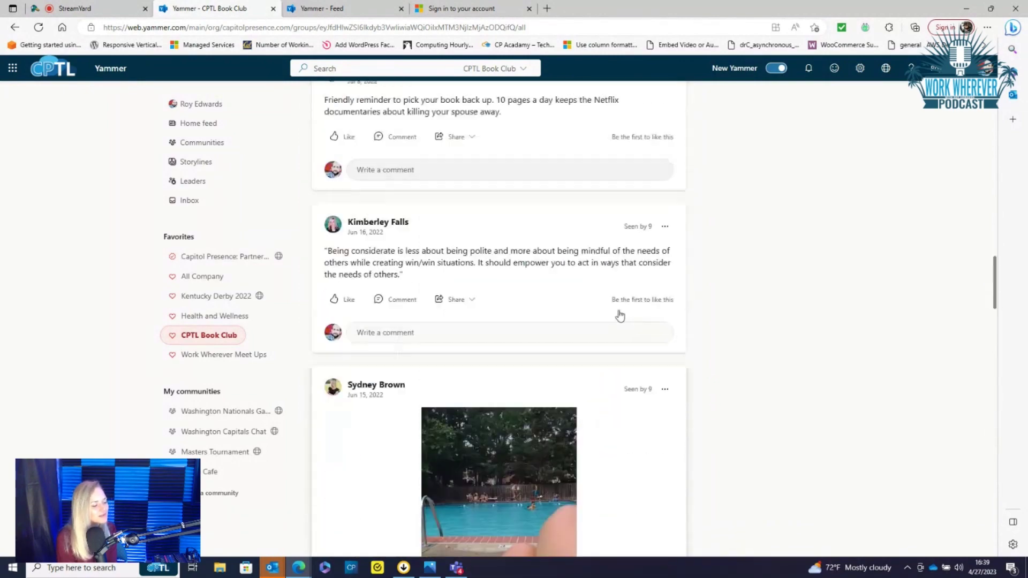
scroll(620, 316, up, 10)
Open Health and Wellness and browse its pinned '30 For The Kids' item and fitness posts
click(228, 317)
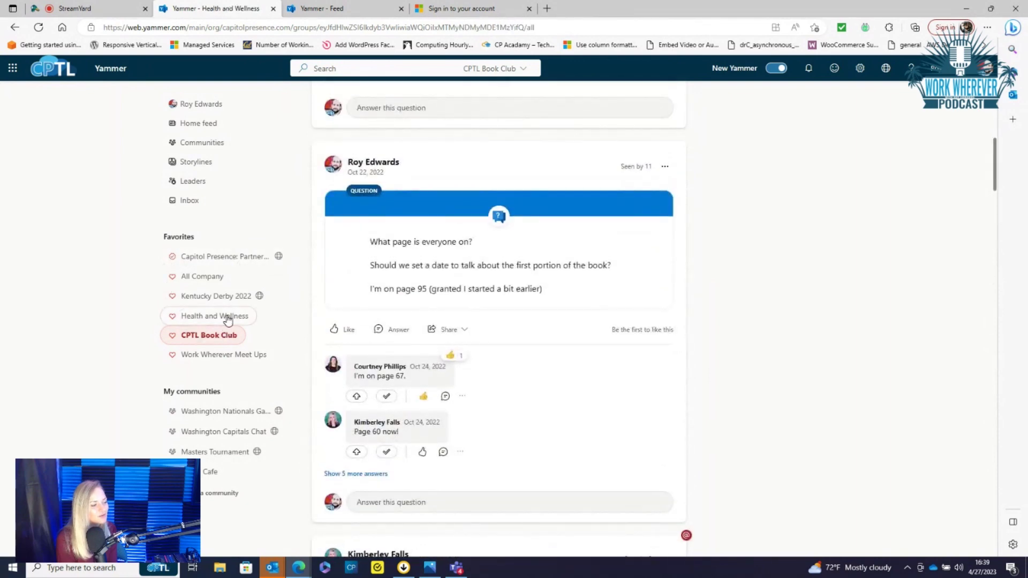
scroll(516, 290, down, 4)
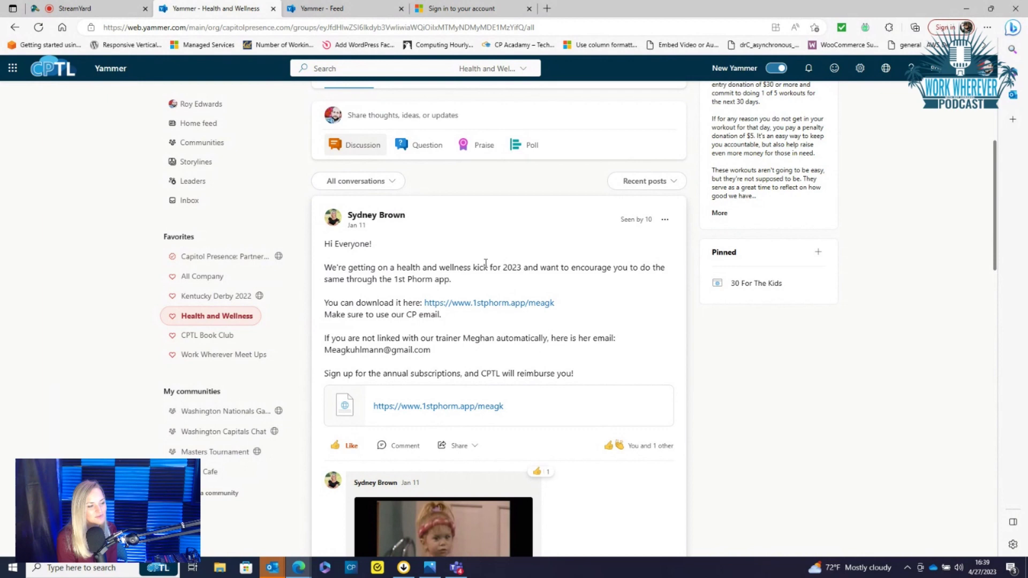
scroll(485, 264, down, 4)
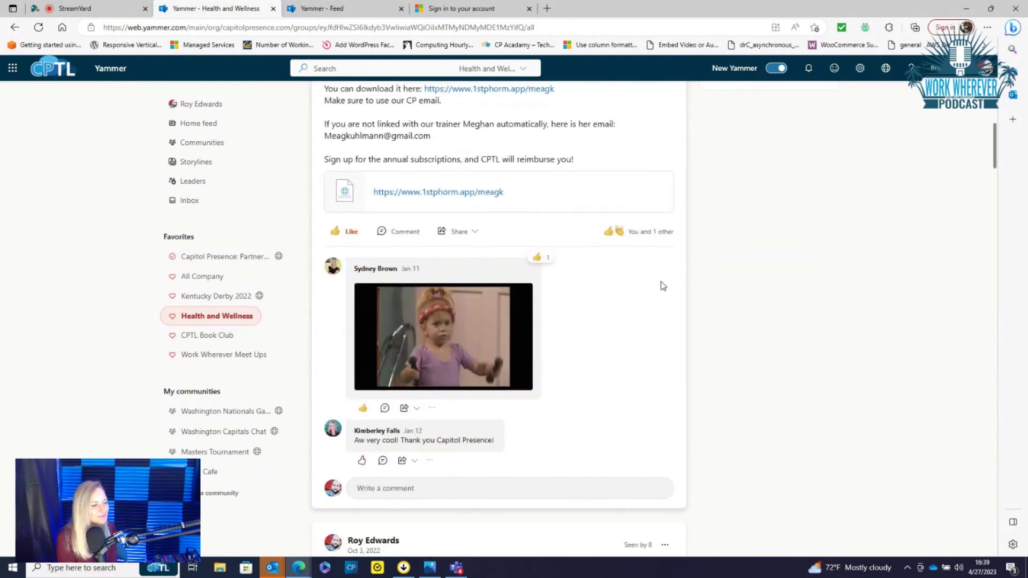
scroll(589, 284, down, 5)
scroll(542, 244, up, 6)
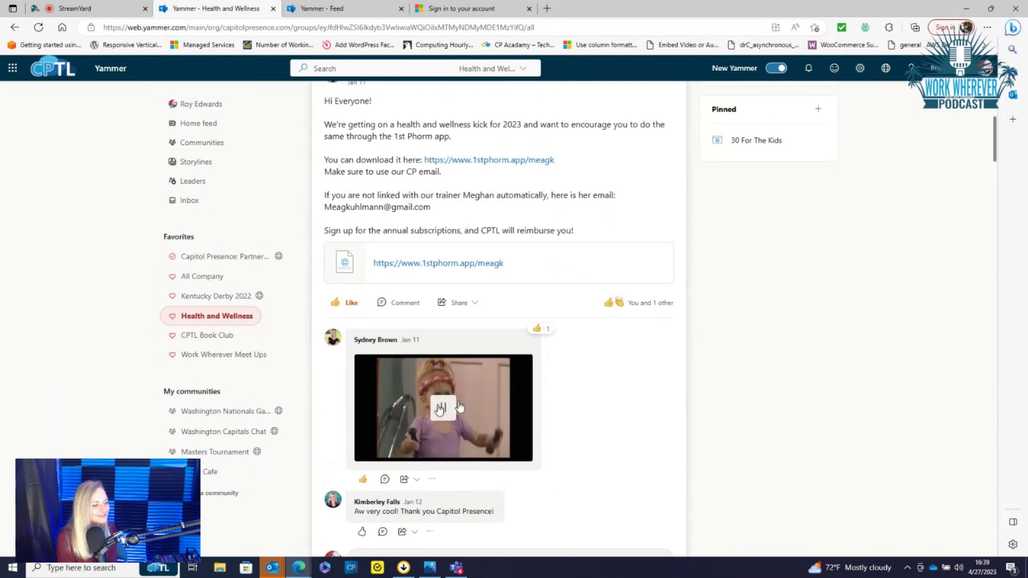
scroll(615, 427, down, 10)
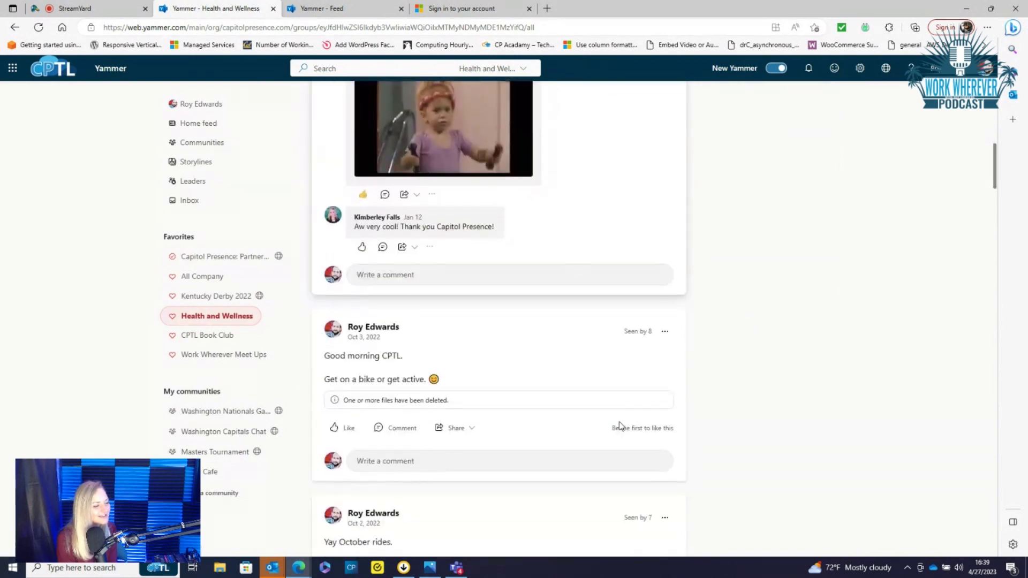
scroll(614, 434, up, 13)
scroll(628, 447, up, 3)
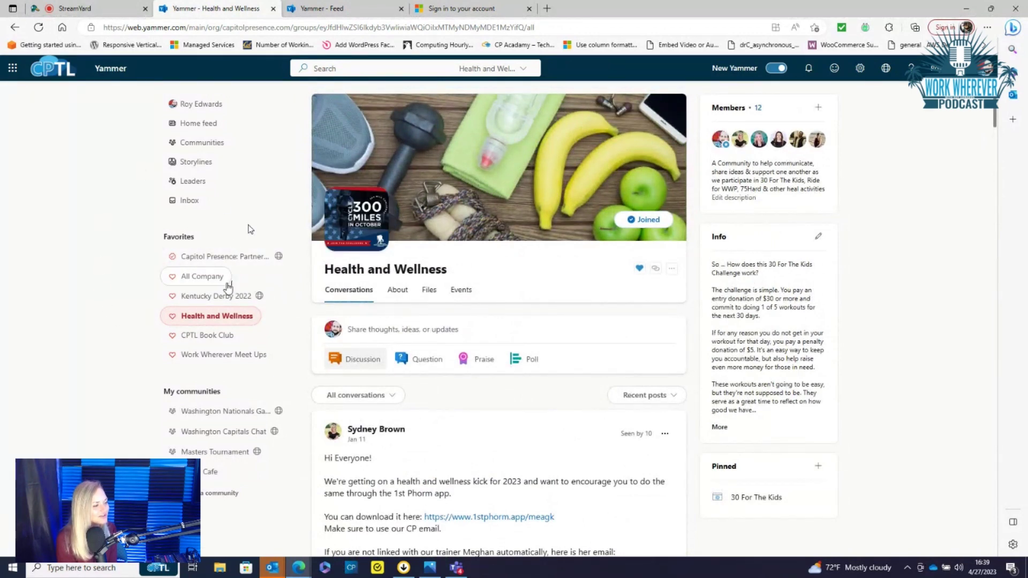
Open the All Company community and scroll through its posts
click(203, 276)
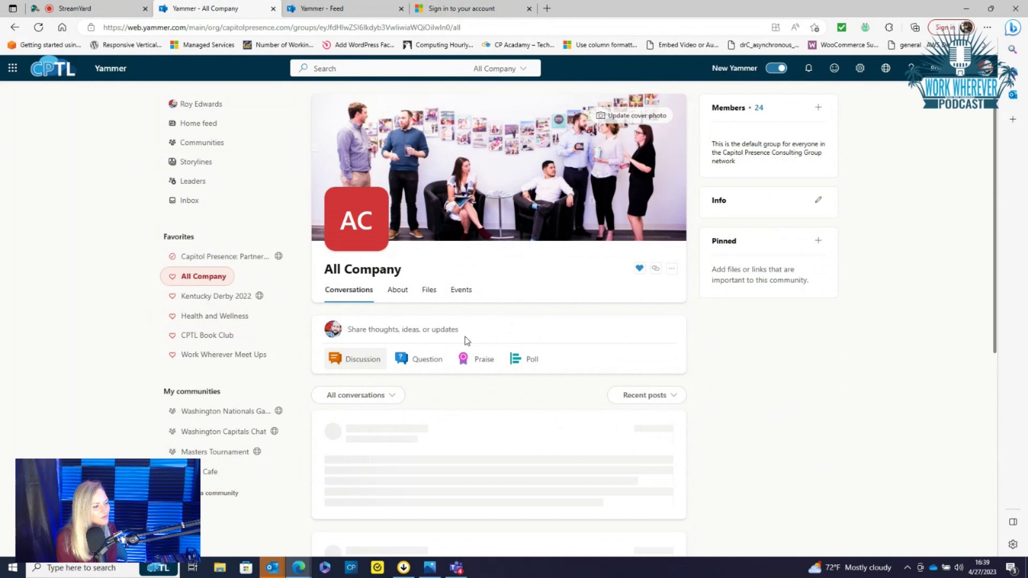
scroll(535, 298, down, 4)
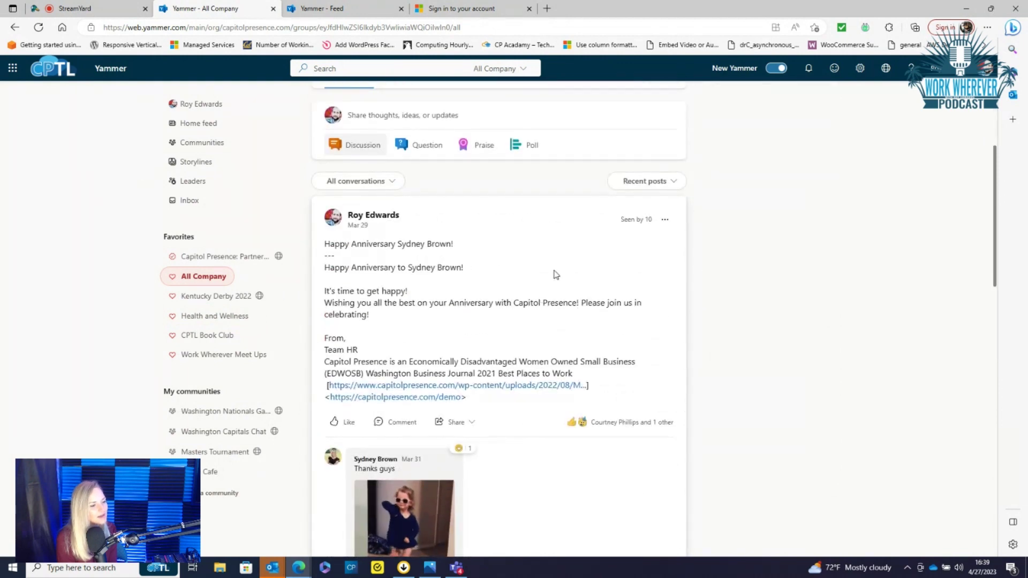
scroll(503, 270, down, 3)
scroll(298, 208, up, 4)
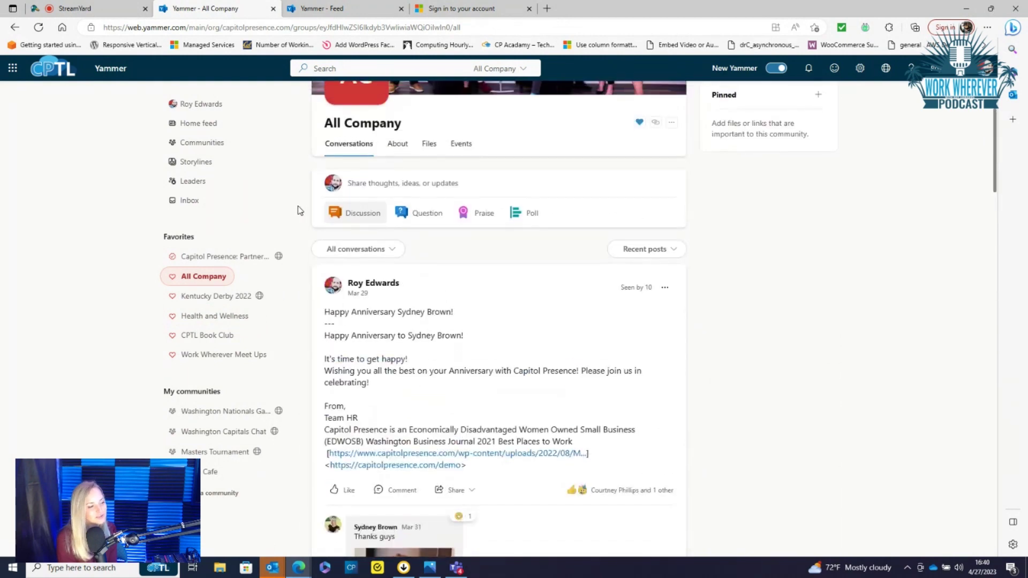
scroll(471, 273, down, 4)
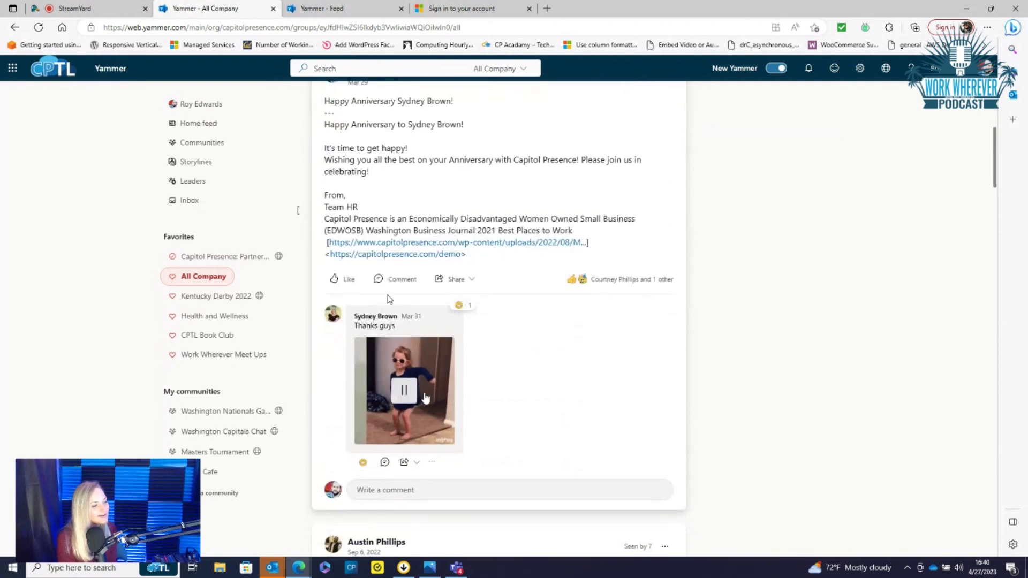
scroll(423, 278, down, 3)
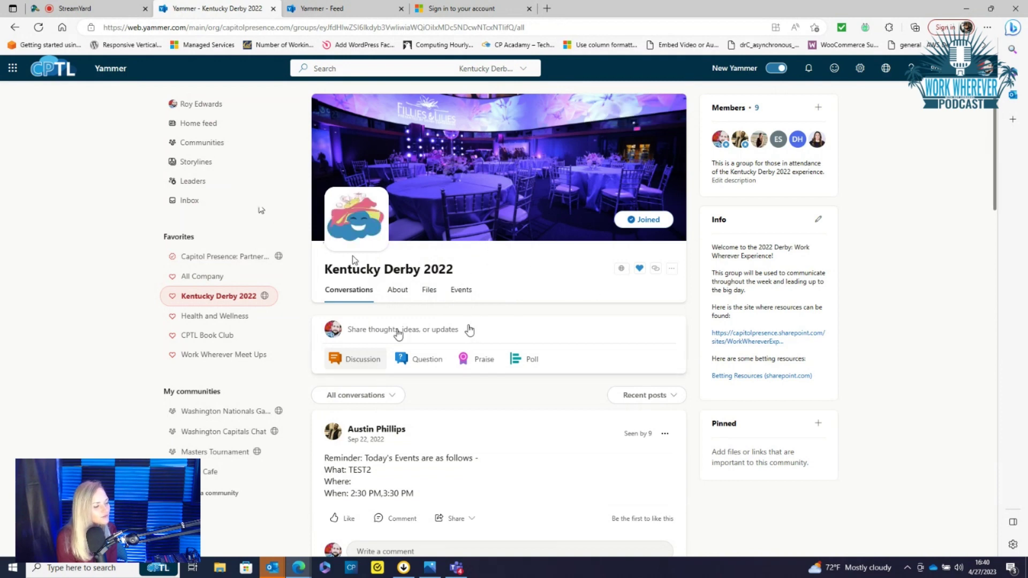
Scroll the Washington Nationals Games feed, then open Washington Capitals Chat and its 'Who's Watching tonight' post
click(202, 413)
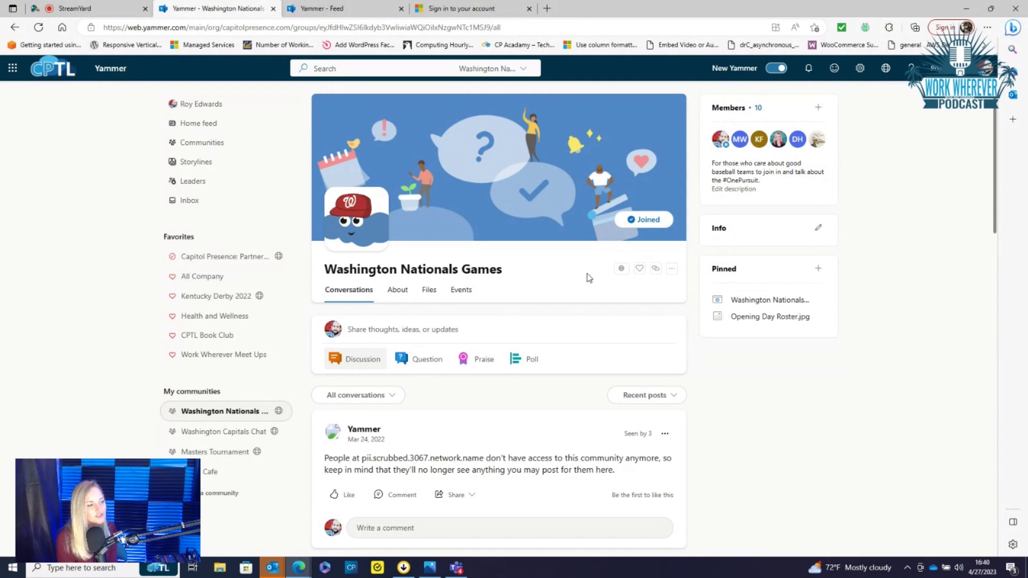
scroll(559, 311, down, 3)
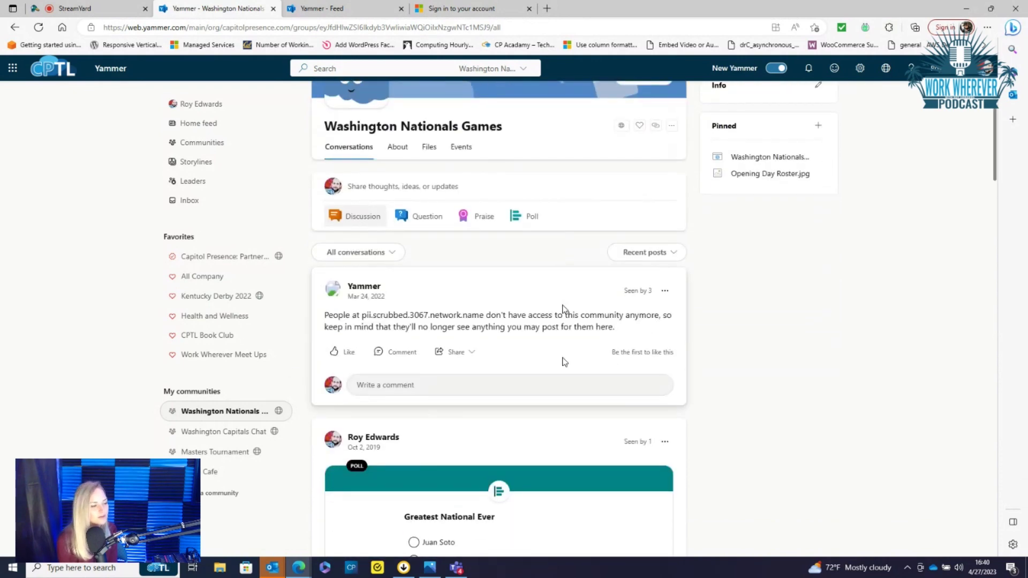
scroll(487, 254, down, 10)
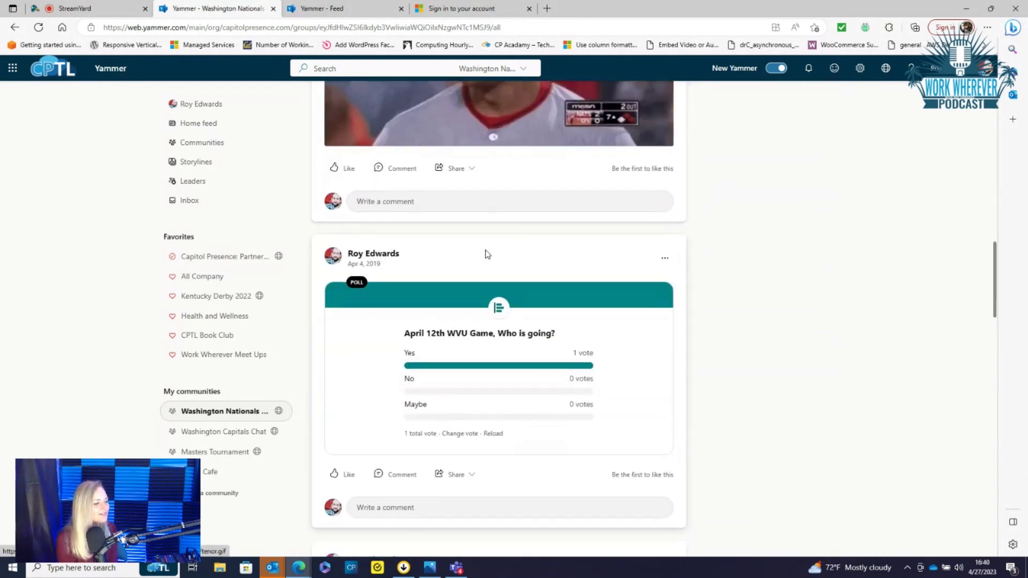
scroll(487, 254, down, 15)
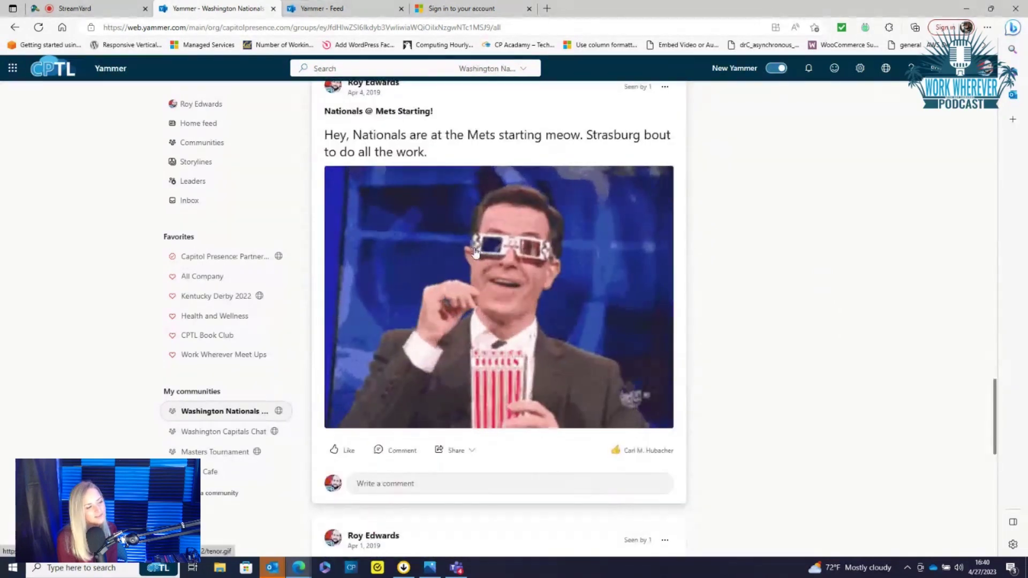
scroll(407, 251, down, 4)
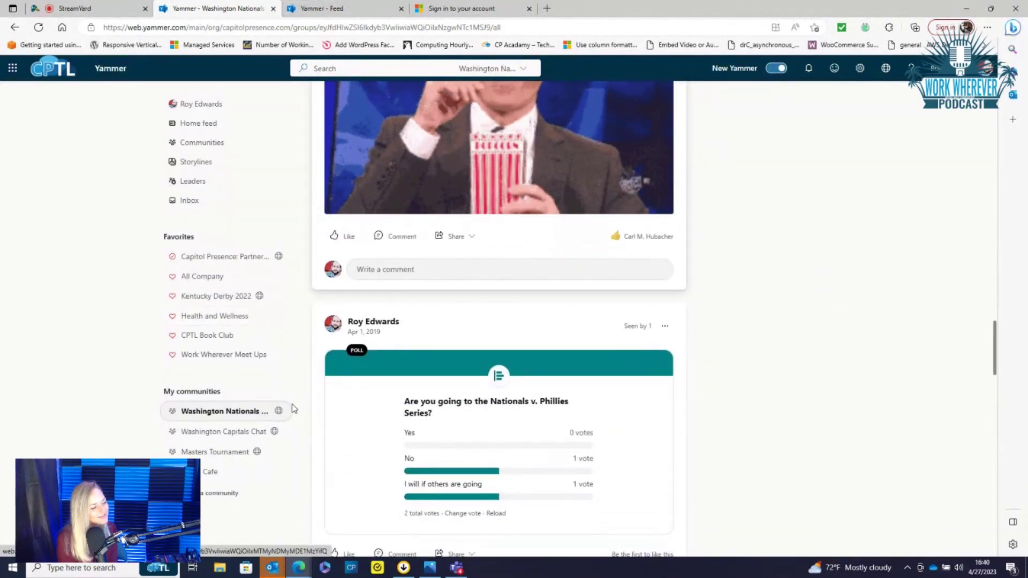
click(230, 431)
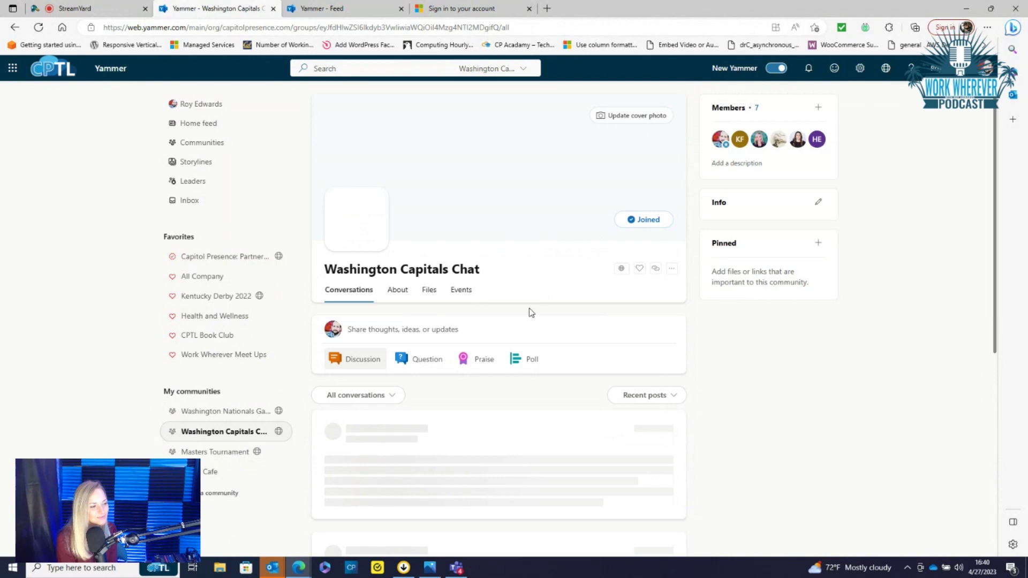
scroll(562, 300, down, 1)
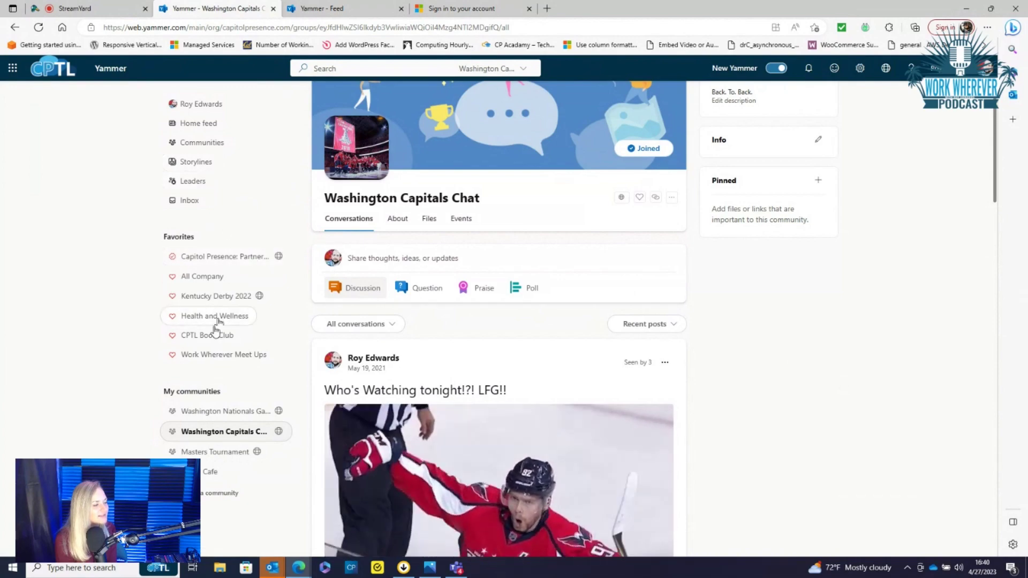
Return to the home feed and scroll through its photo posts
click(199, 123)
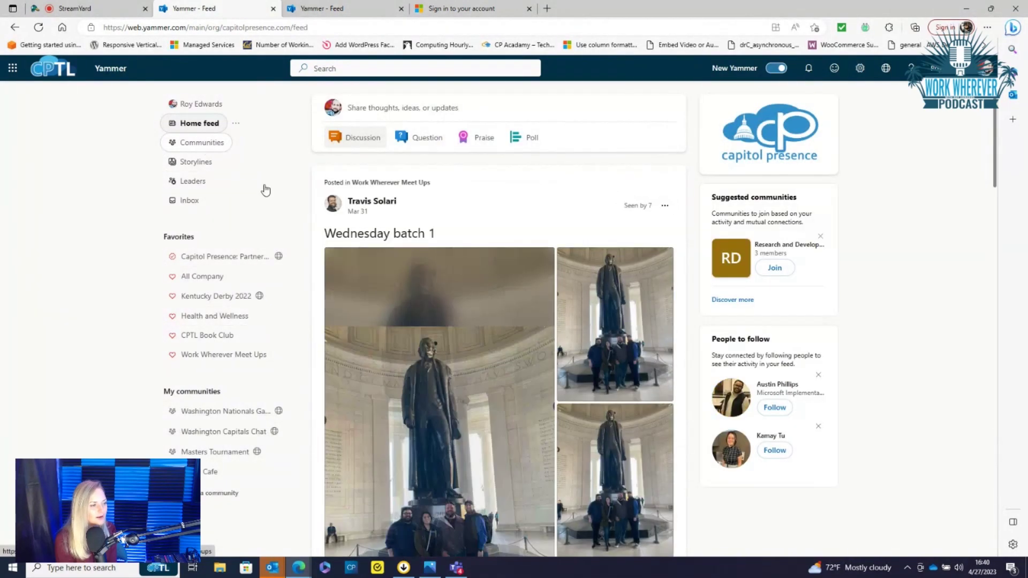
scroll(516, 291, down, 8)
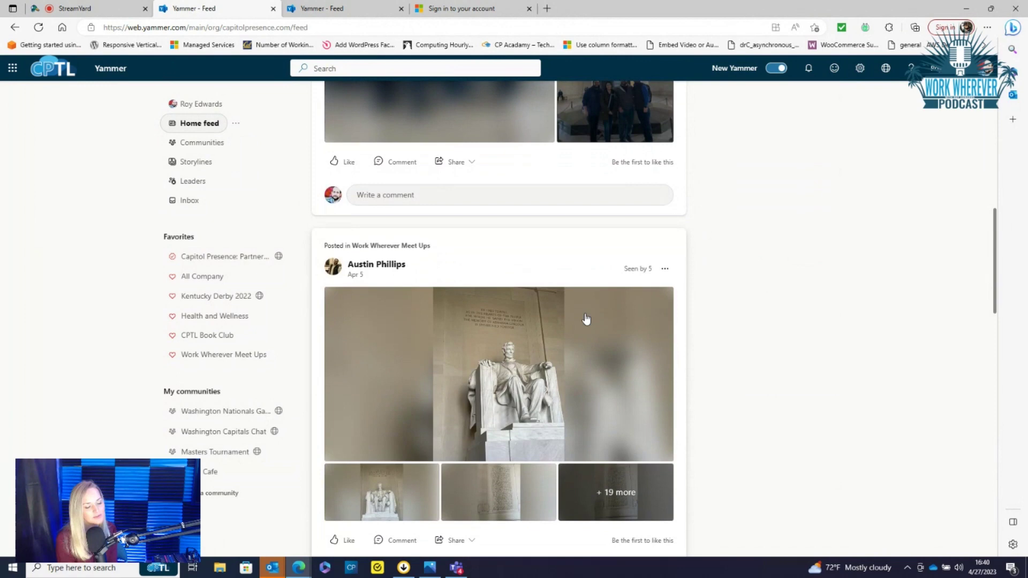
scroll(632, 327, down, 7)
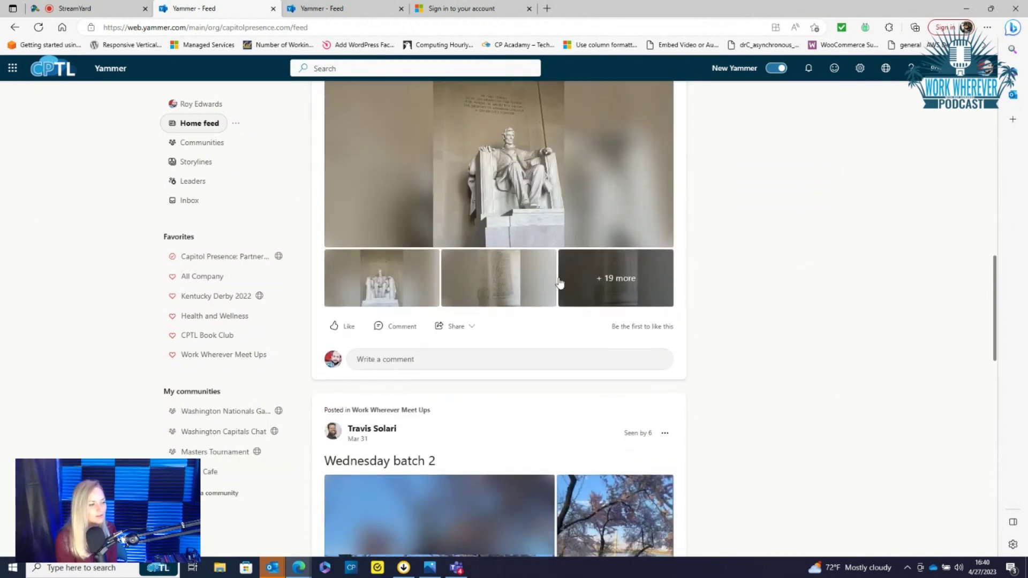
scroll(522, 333, down, 5)
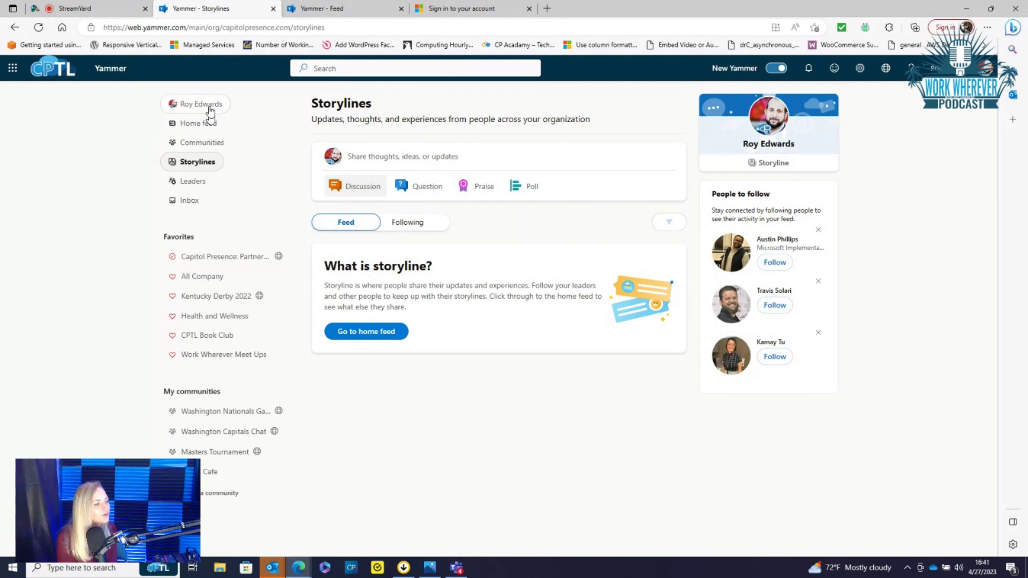
View your own profile and its personal summary, then go back to the home feed
click(210, 107)
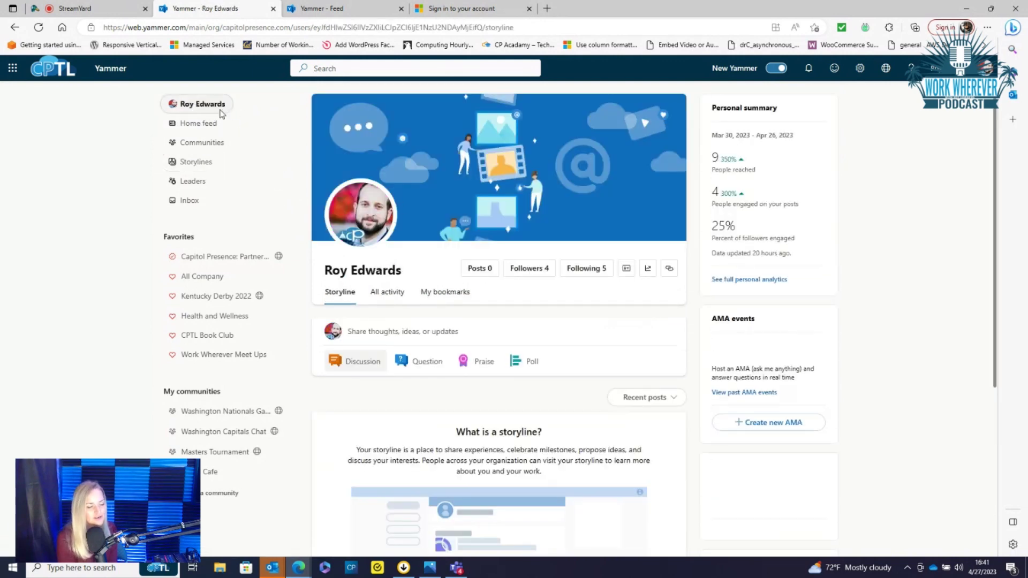
click(200, 126)
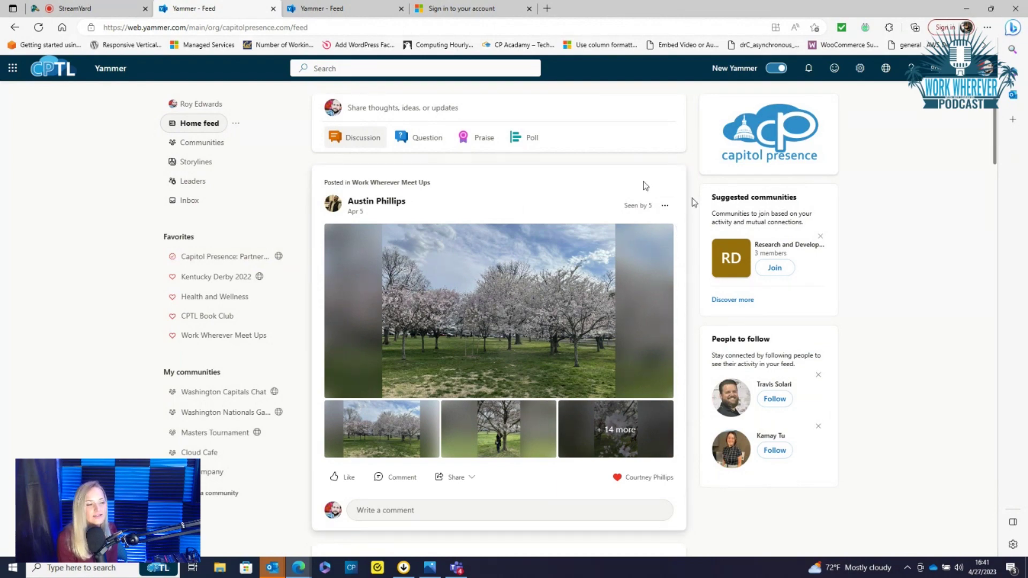
Scroll the home feed, then open Capitol Presence: Partner Community from Favorites
scroll(619, 191, down, 3)
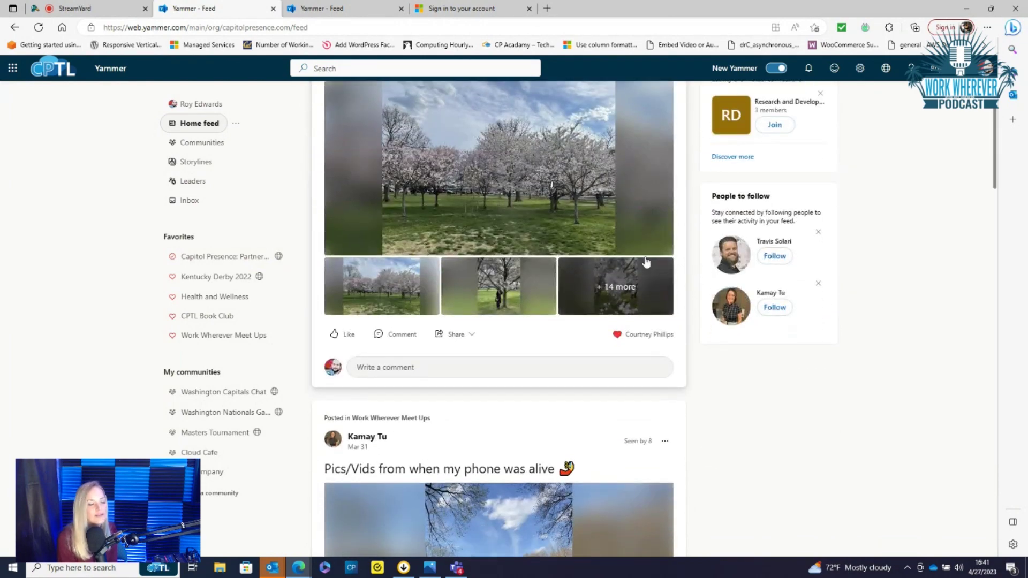
scroll(646, 262, down, 4)
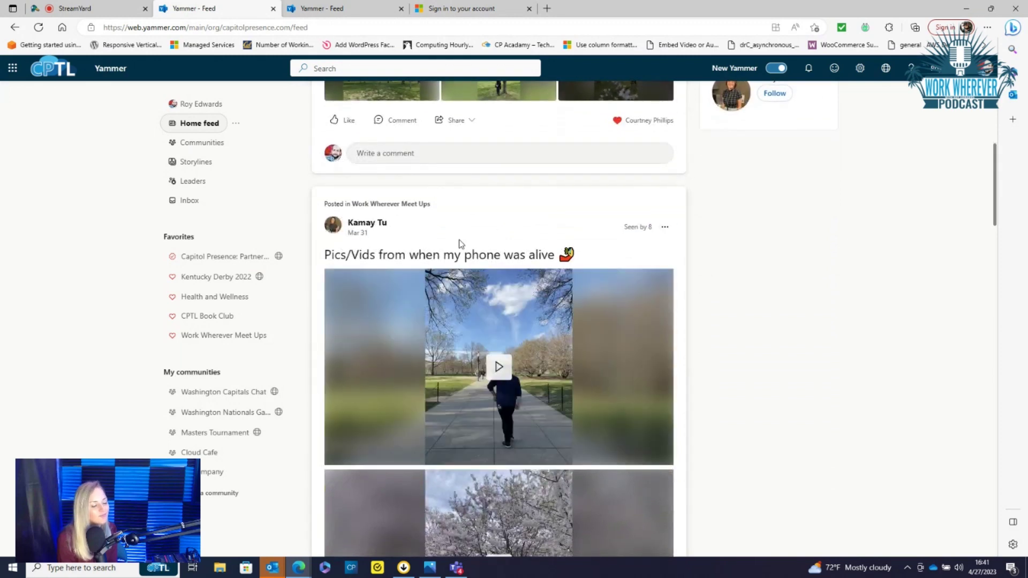
click(227, 258)
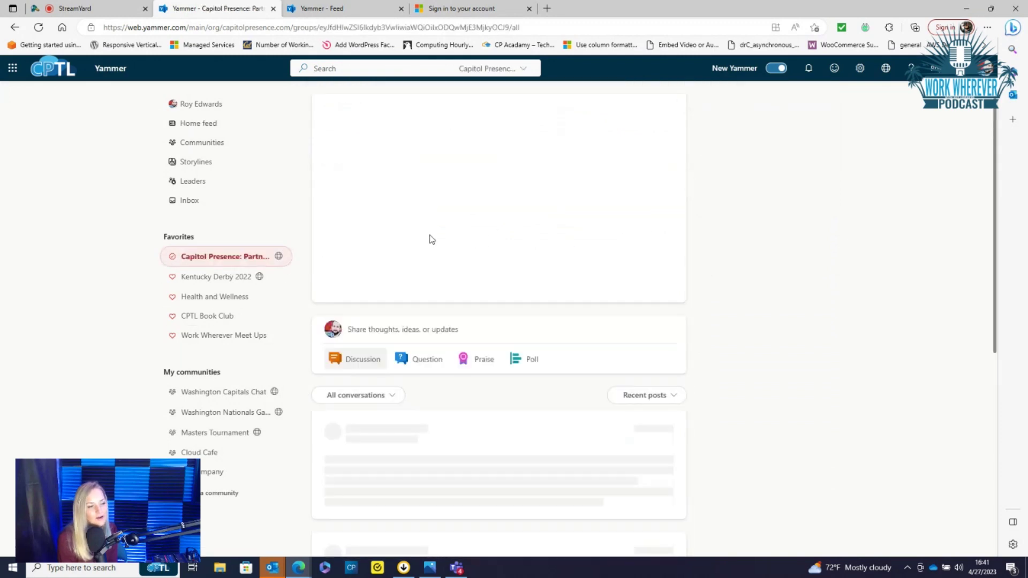